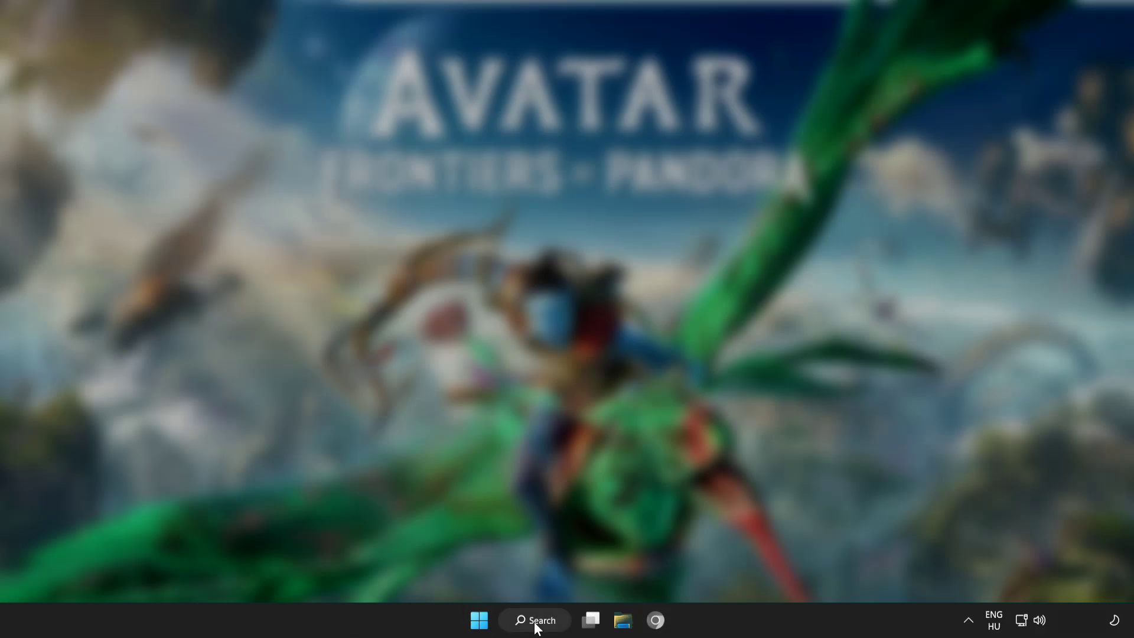
Search for 'device manager' in Windows Search and launch Device Manager.
click(539, 625)
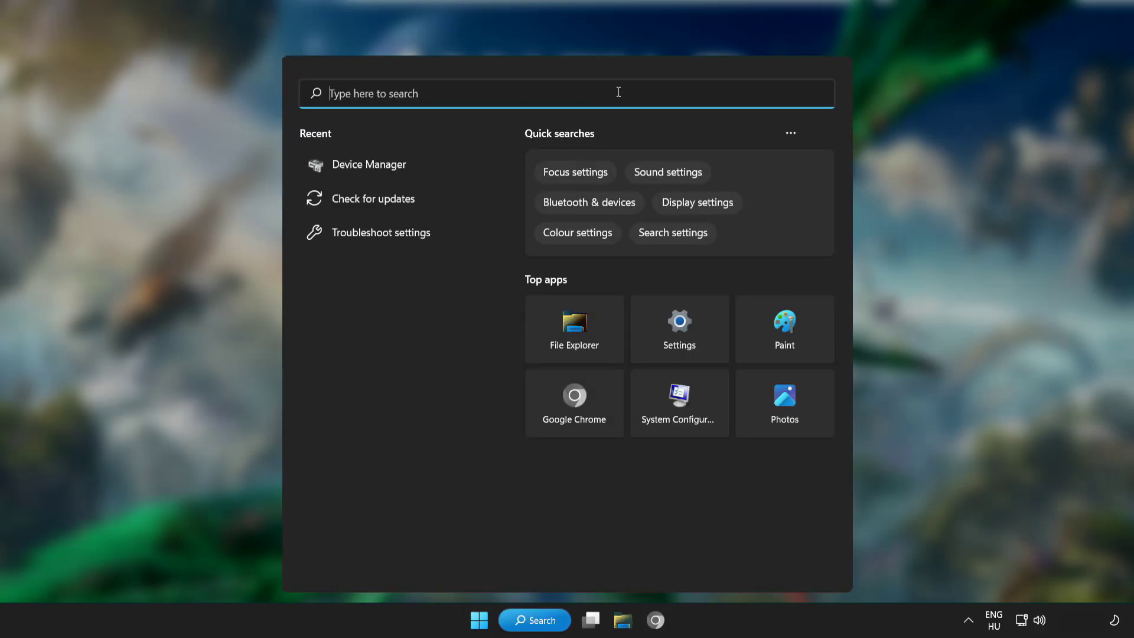
text(devic)
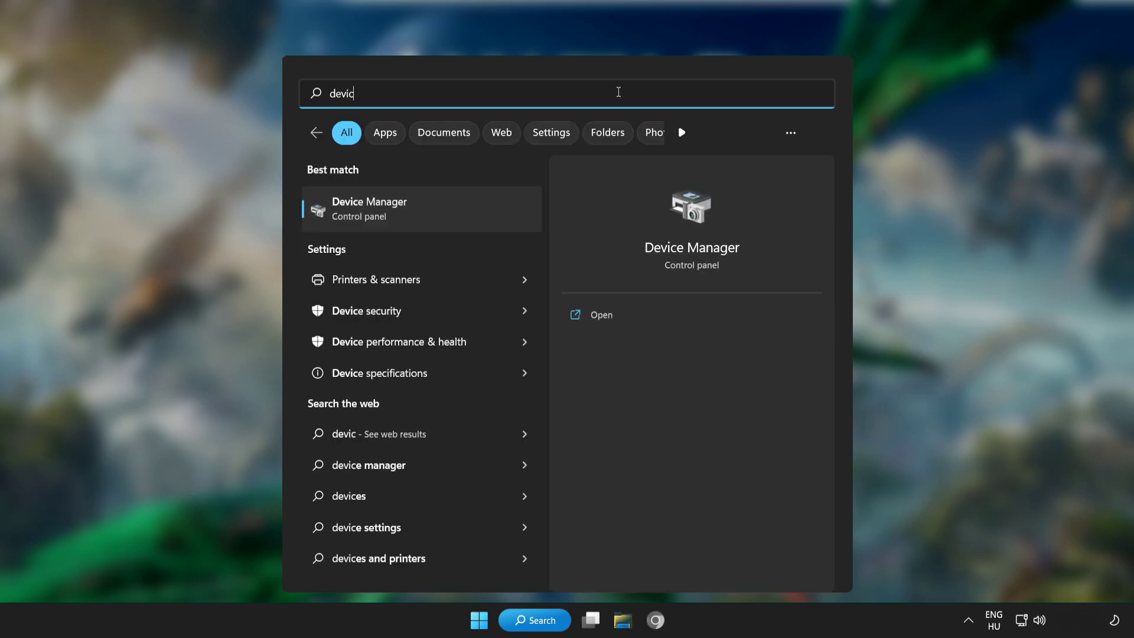
text(e manager)
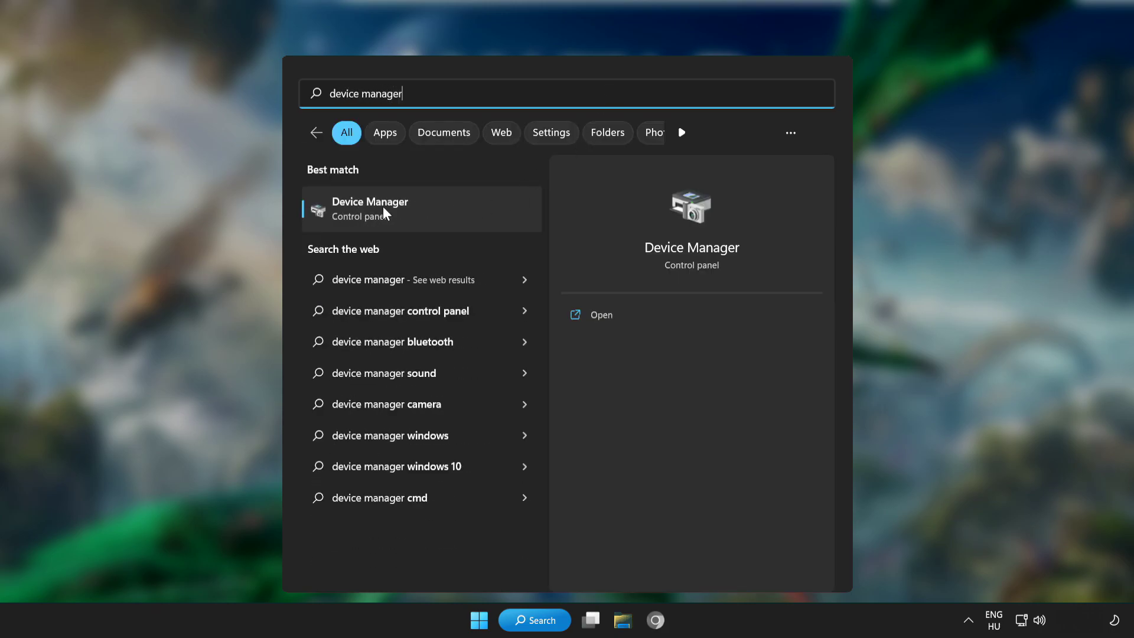
click(471, 209)
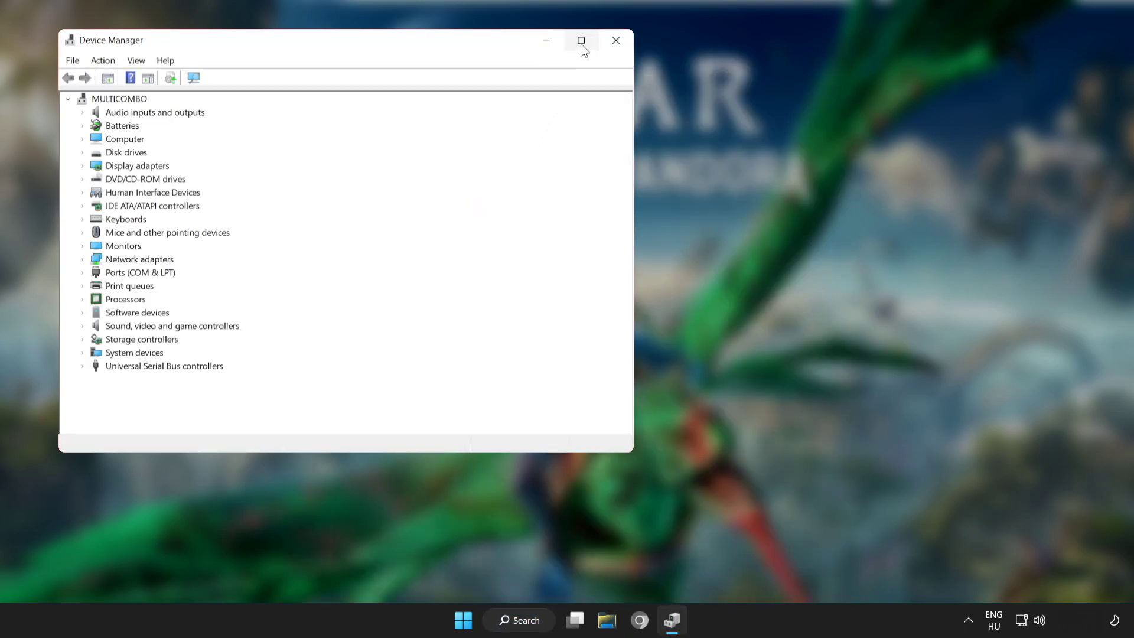
Maximize Device Manager, expand Display adapters, and bring up the VMware SVGA 3D adapter's actions.
click(581, 41)
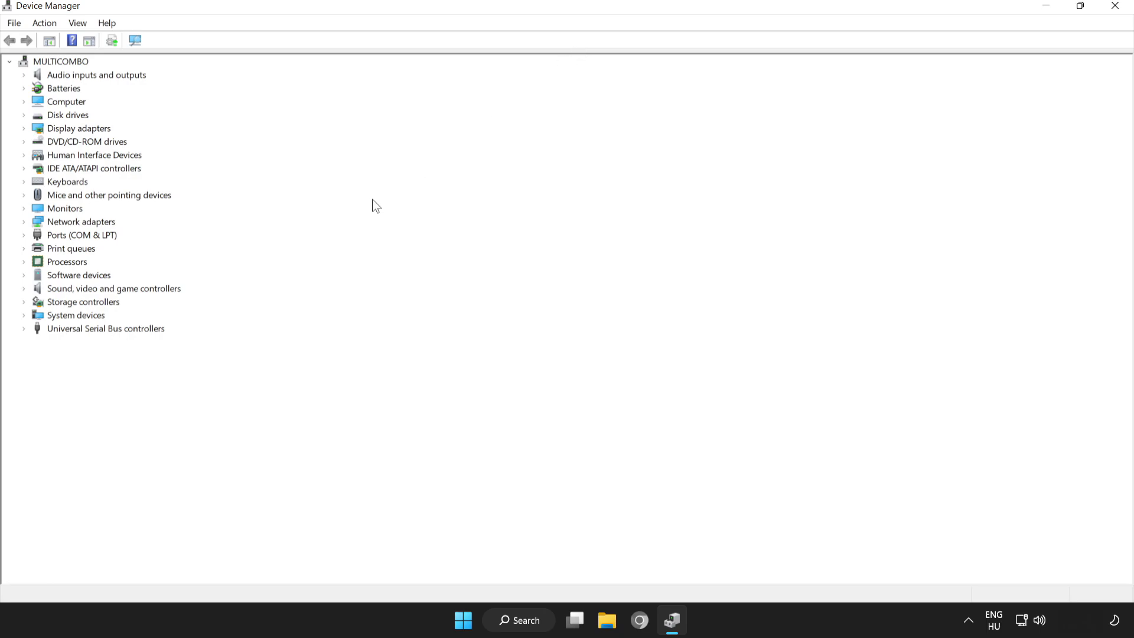
click(41, 129)
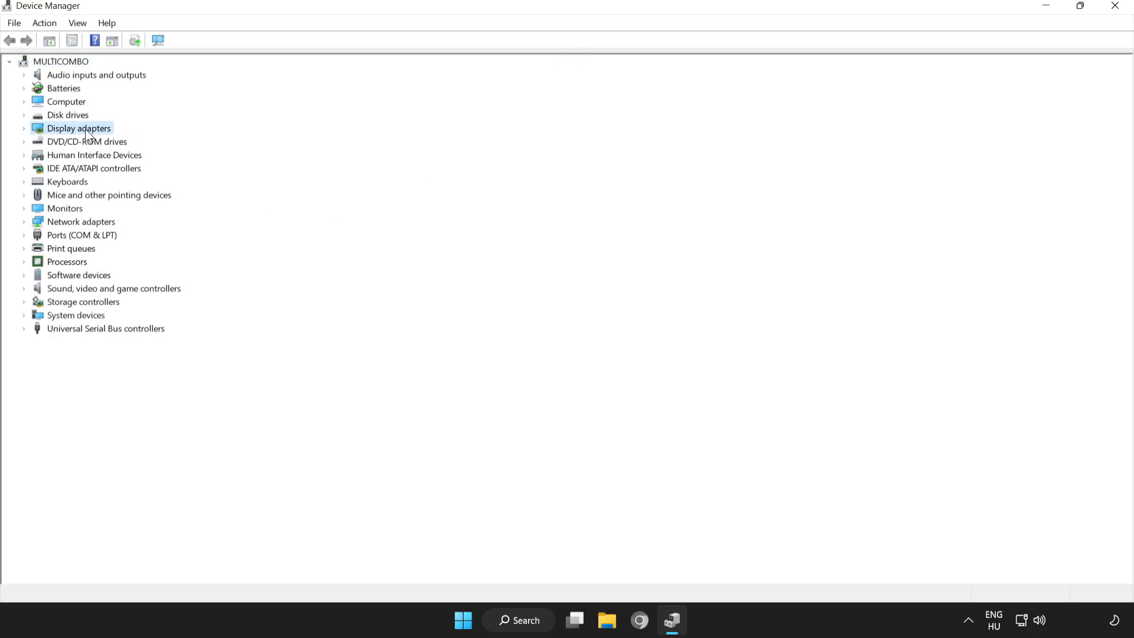
click(23, 129)
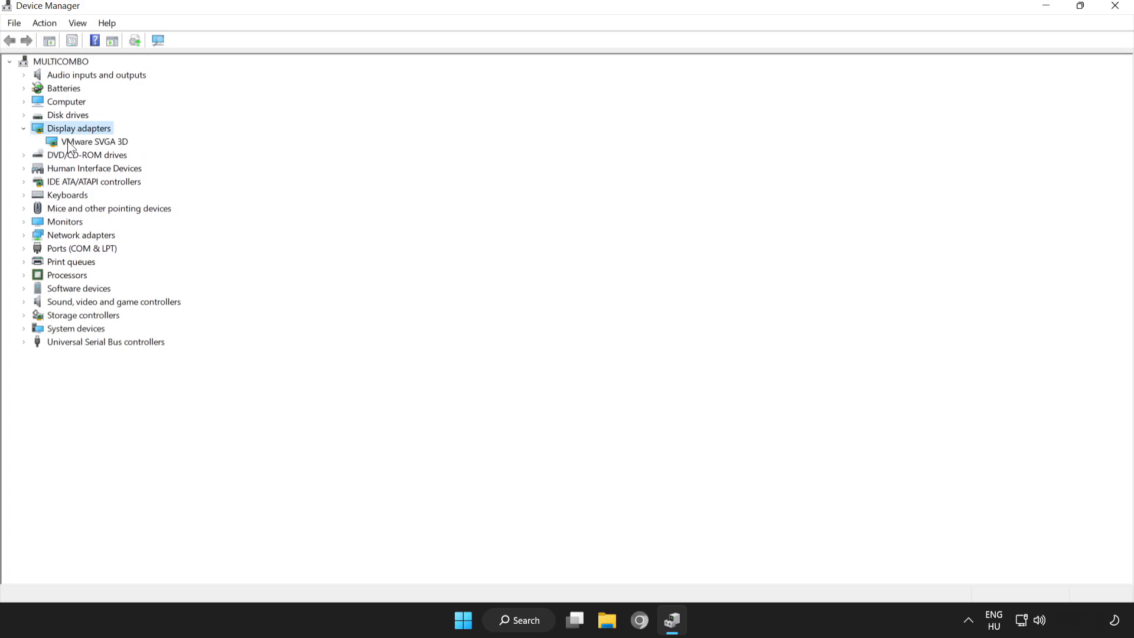
click(50, 139)
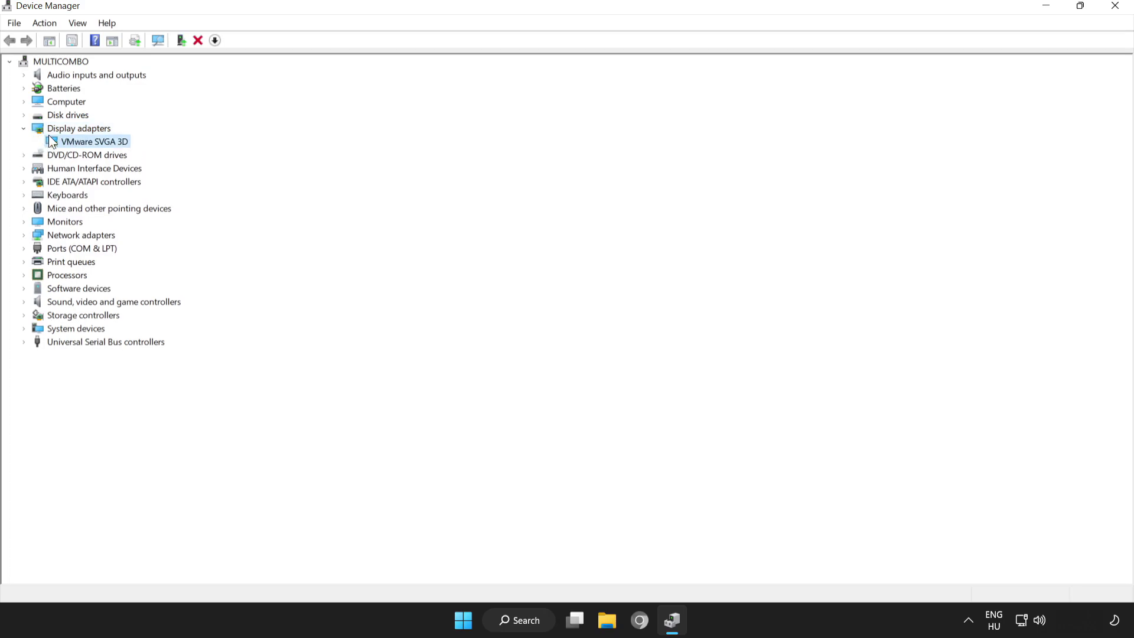
right_click(83, 142)
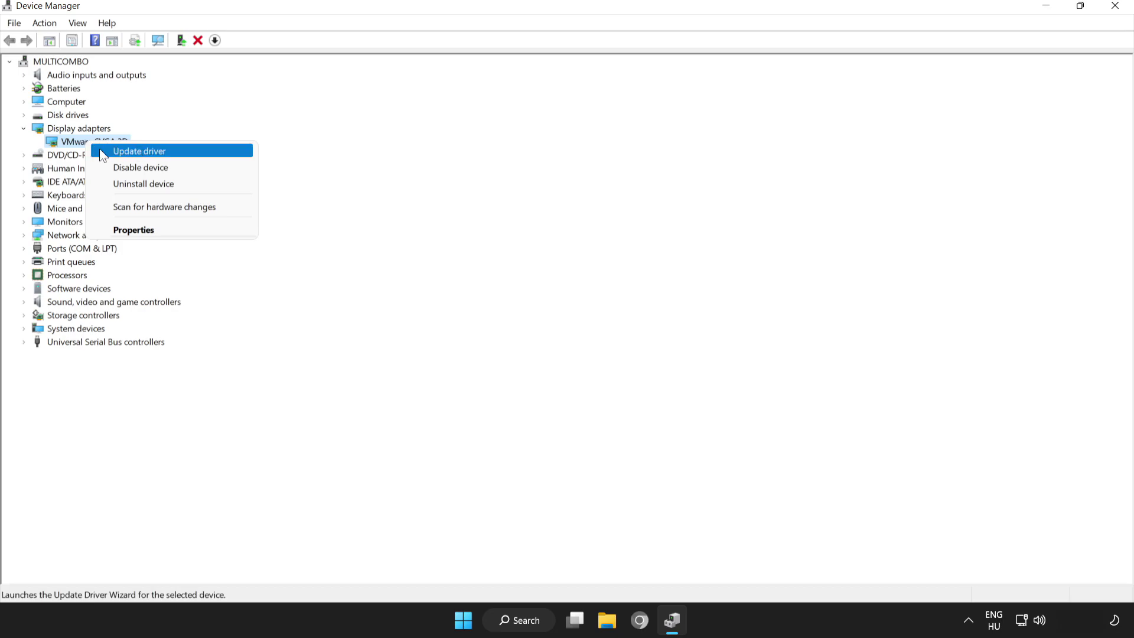
Automatically search for a VMware SVGA 3D driver, confirm the best one is installed, and close Device Manager.
click(140, 152)
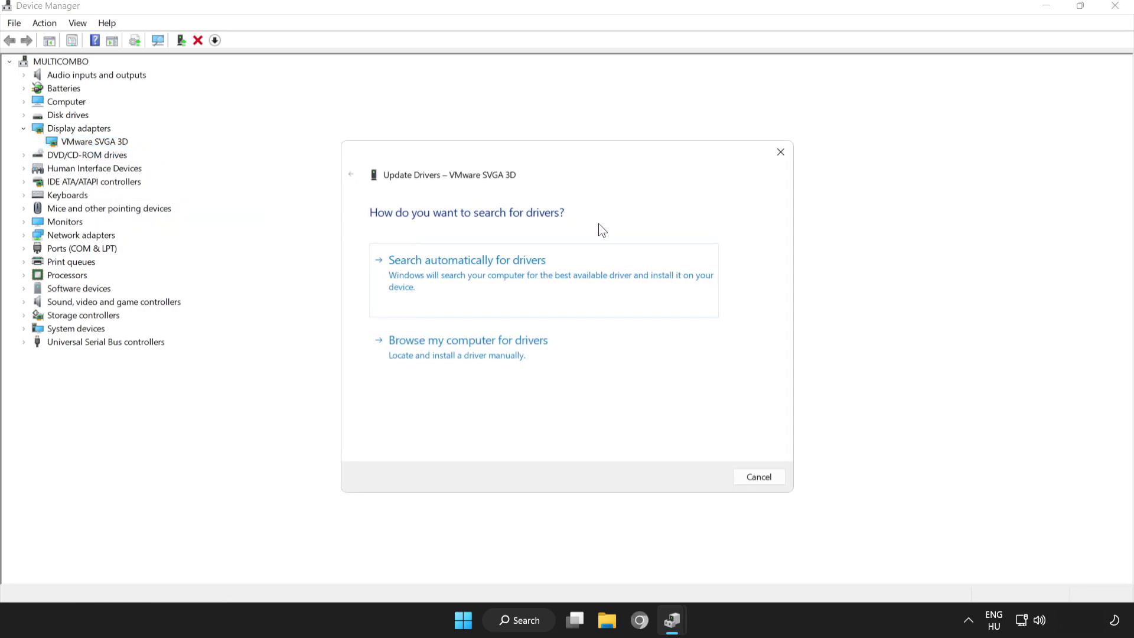
click(481, 267)
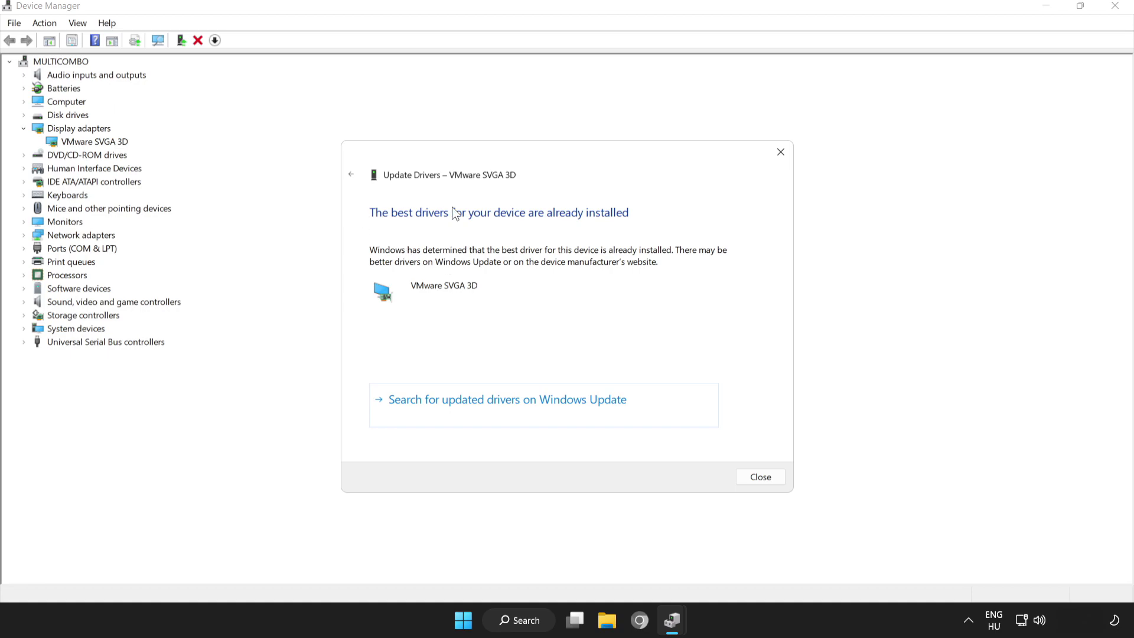
click(767, 478)
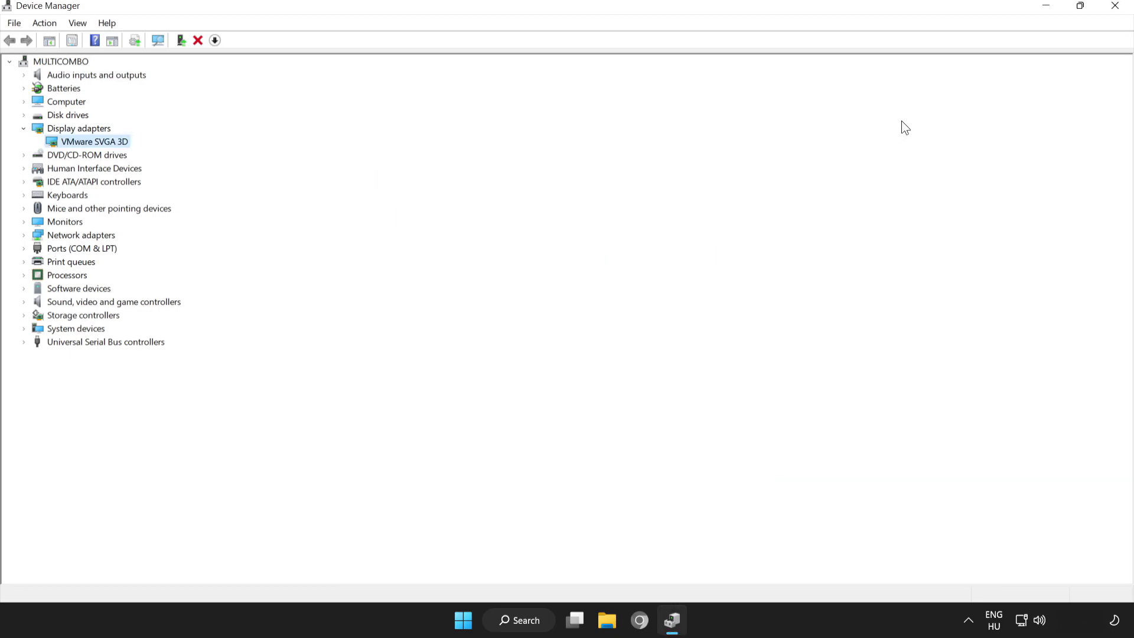
click(1117, 15)
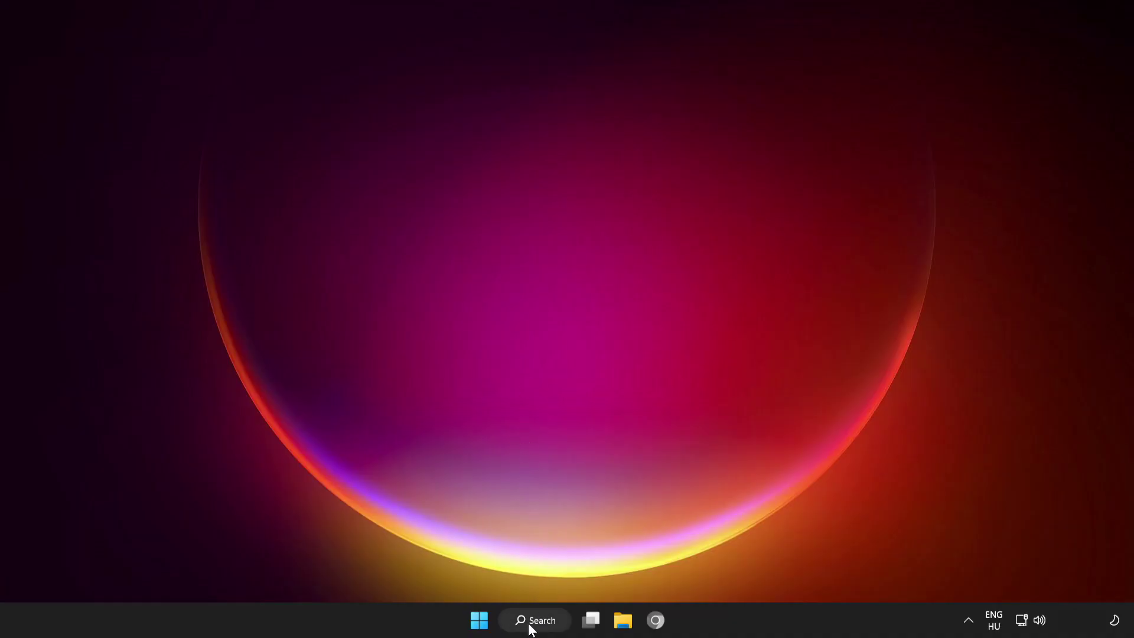
Search 'update' and open the Check for updates page in Settings.
click(529, 621)
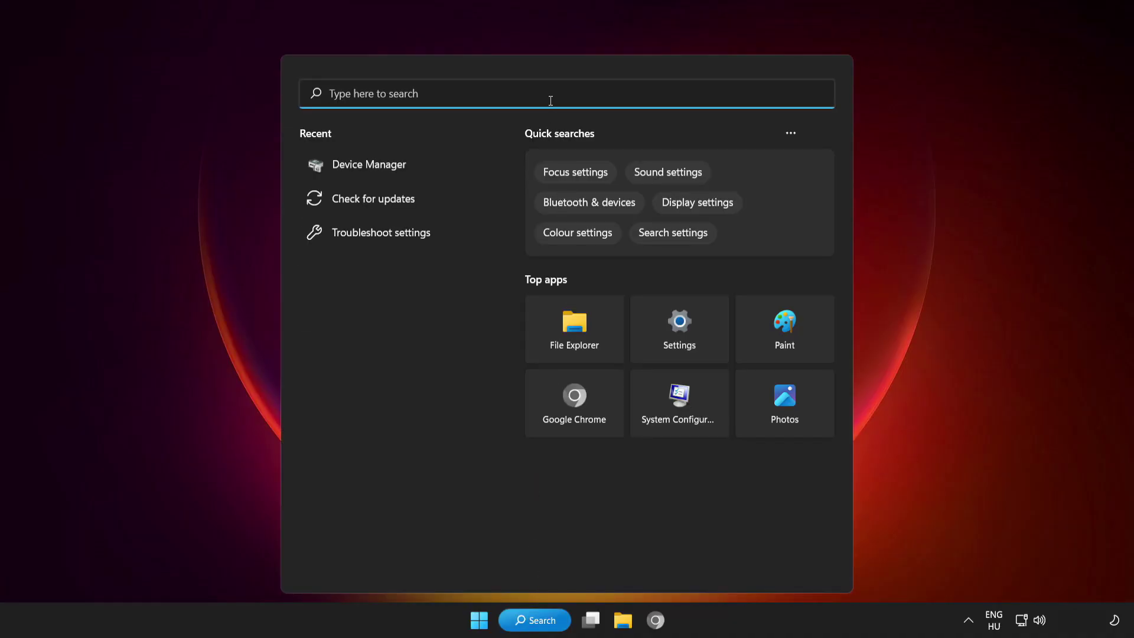
text(update)
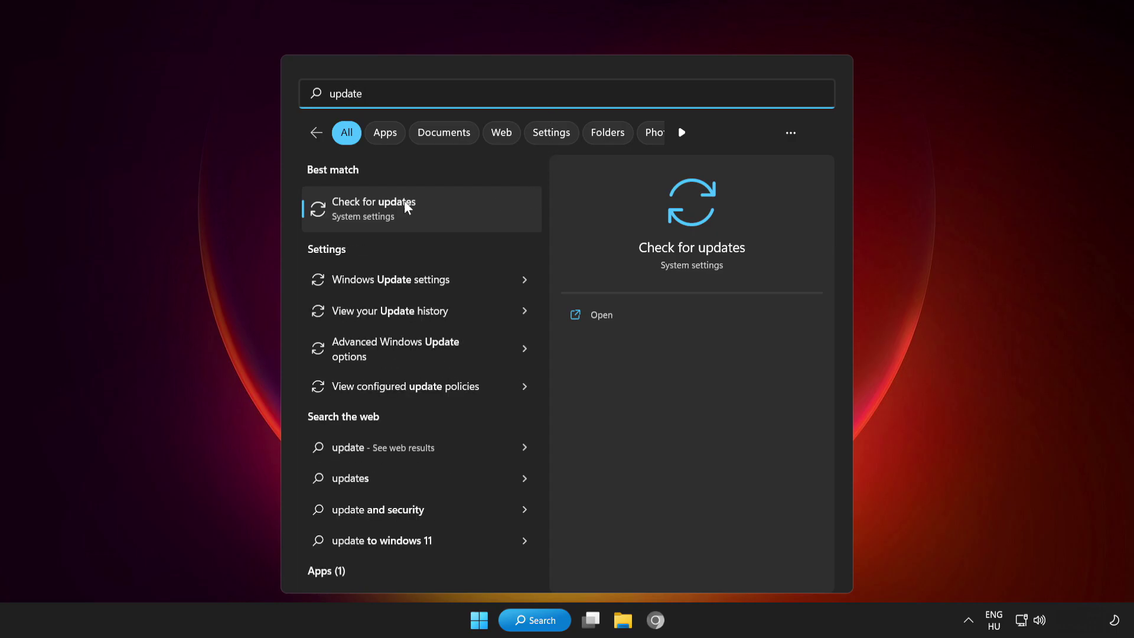
click(447, 205)
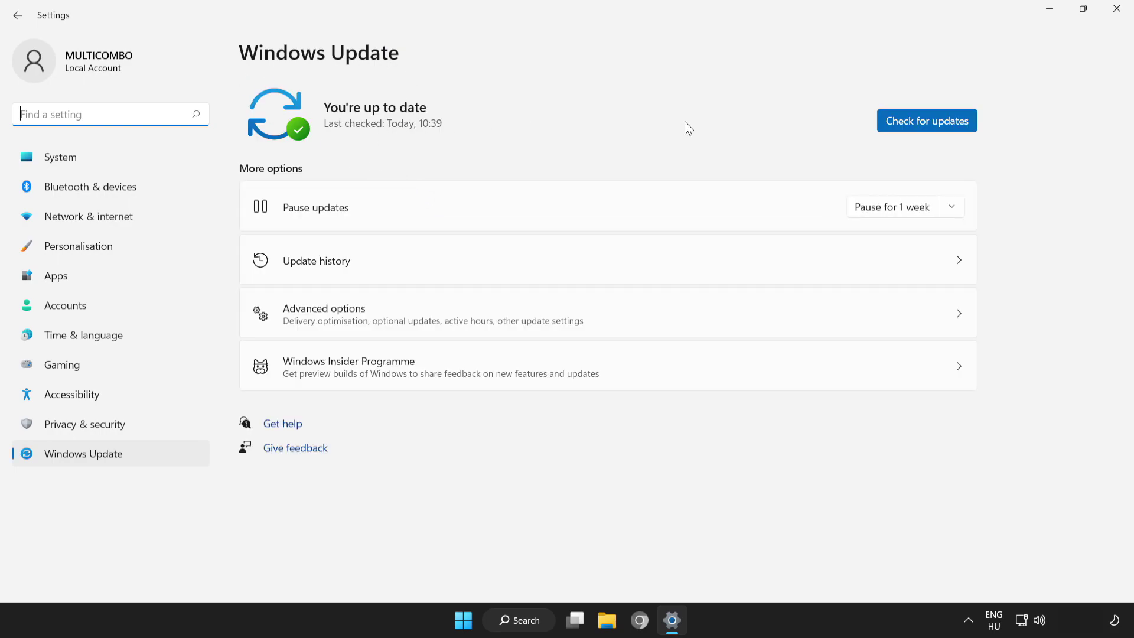
Run a fresh update check, still up to date at 10:45, then close Settings.
click(929, 123)
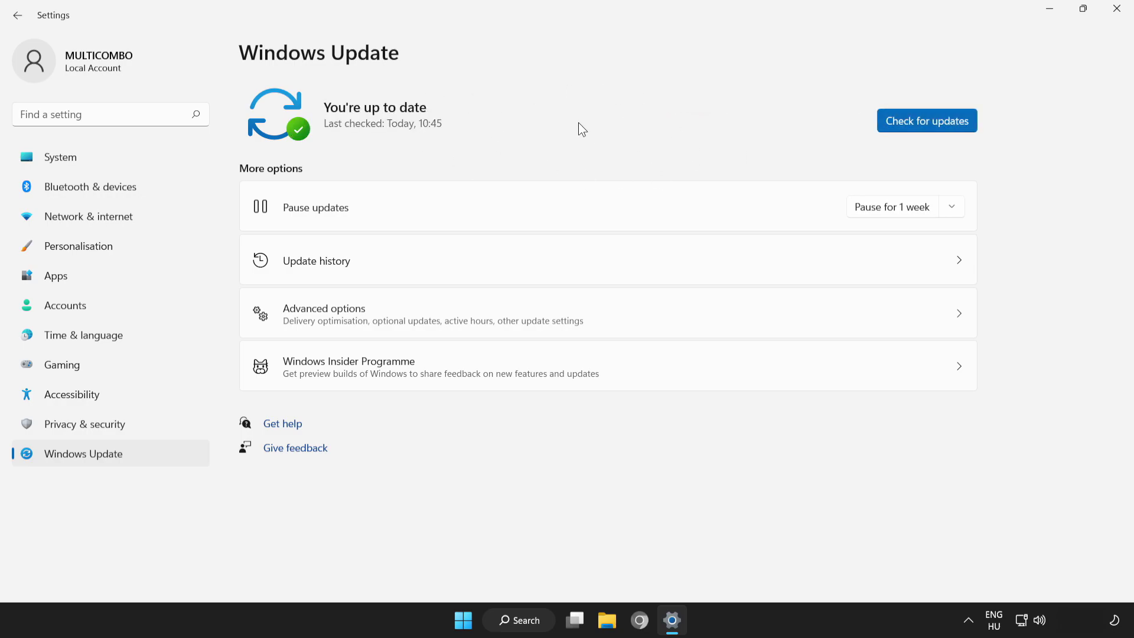
click(1116, 9)
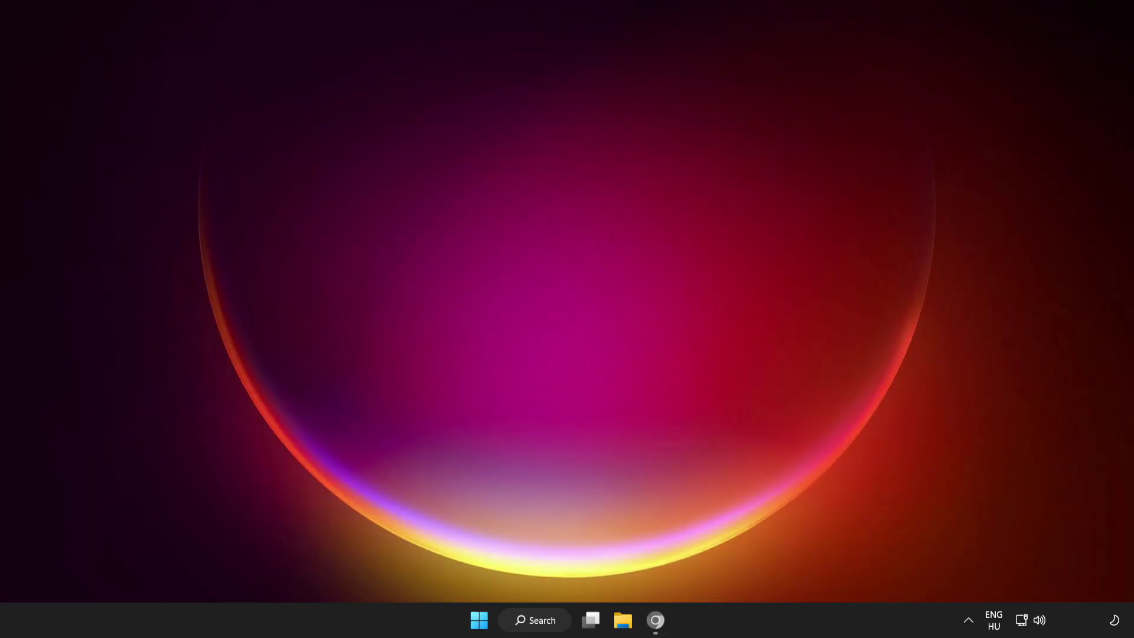
Return to Chrome's DirectX page and download dxwebsetup.exe, the End-User Runtime Web Installer.
click(656, 623)
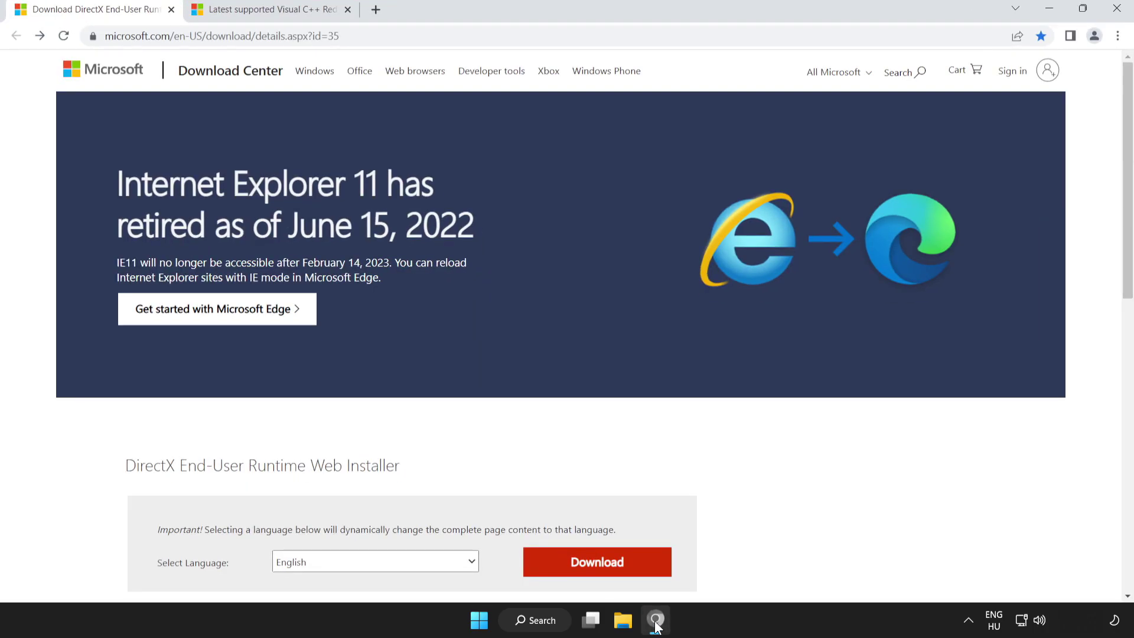
click(340, 36)
click(467, 34)
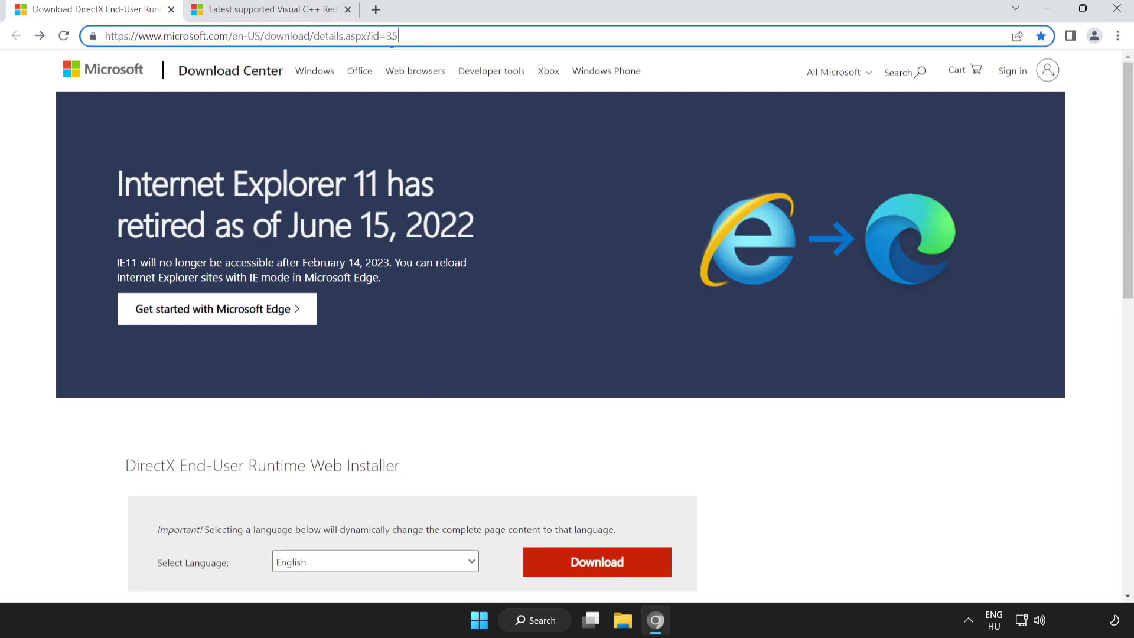
click(115, 188)
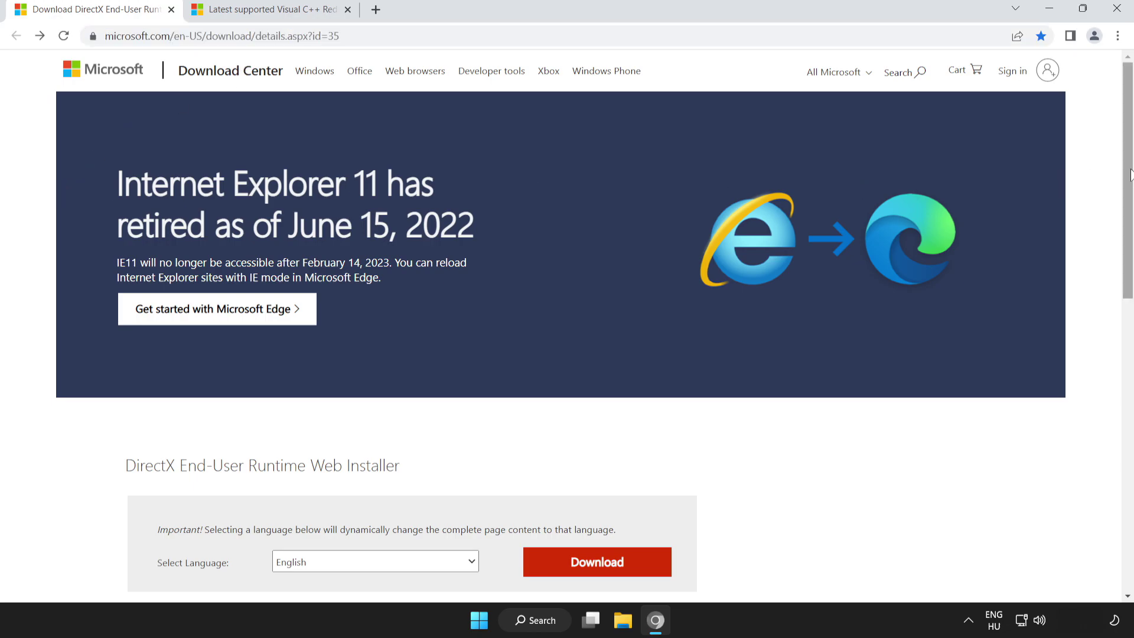
scroll(1129, 175, down, 3)
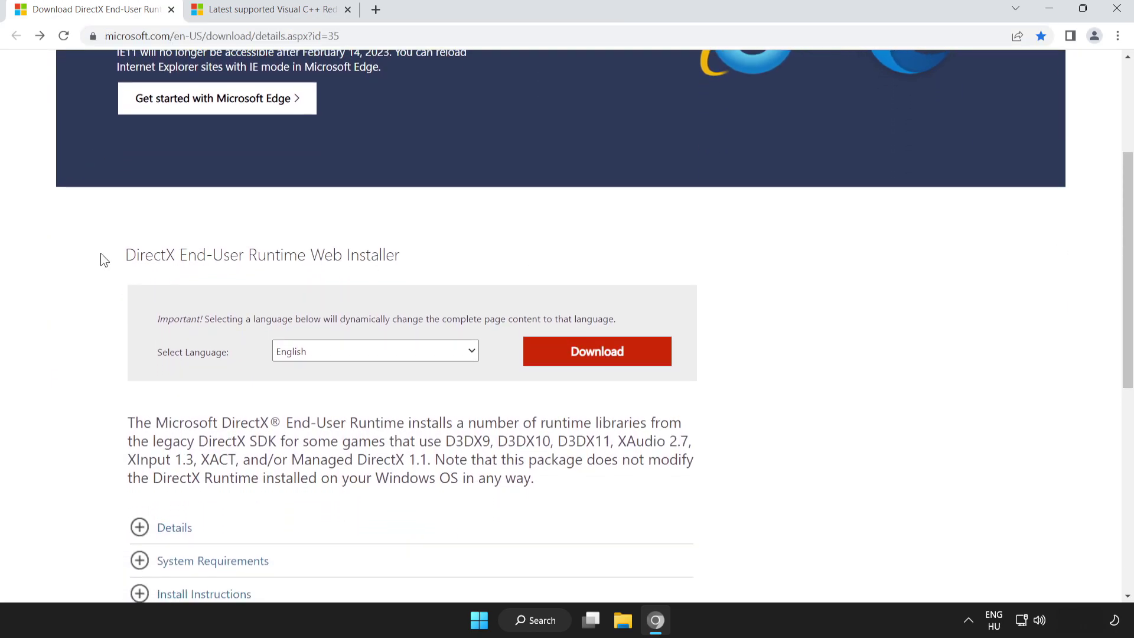
drag(101, 253, 495, 257)
click(502, 258)
click(600, 363)
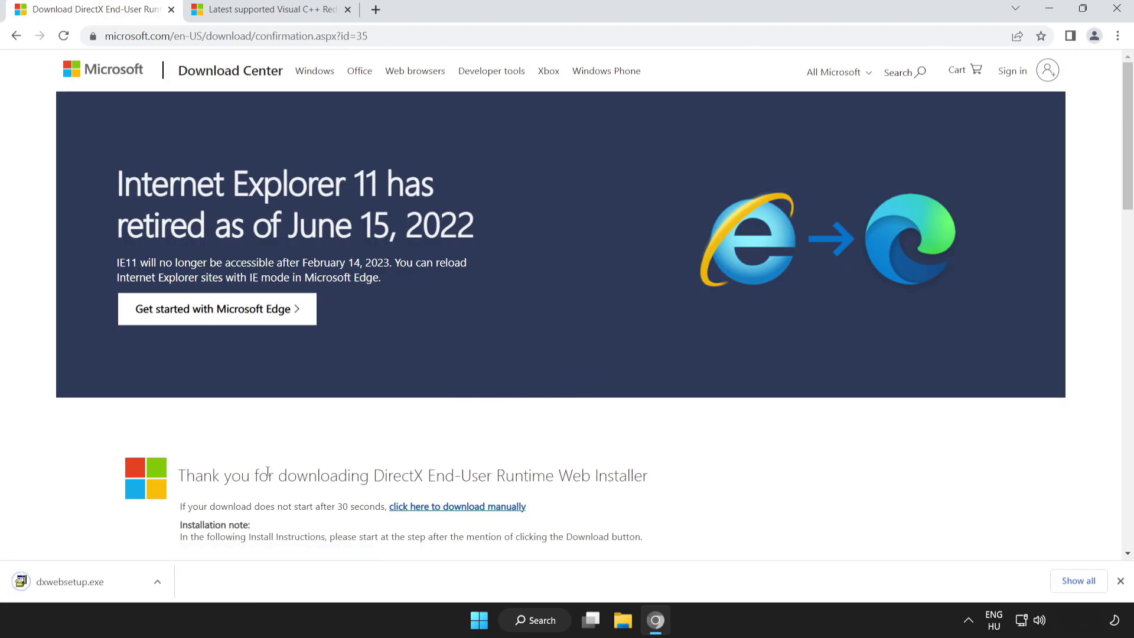
Run dxwebsetup.exe, accept the licence, skip the Bing Bar, and finish DirectX setup.
click(98, 584)
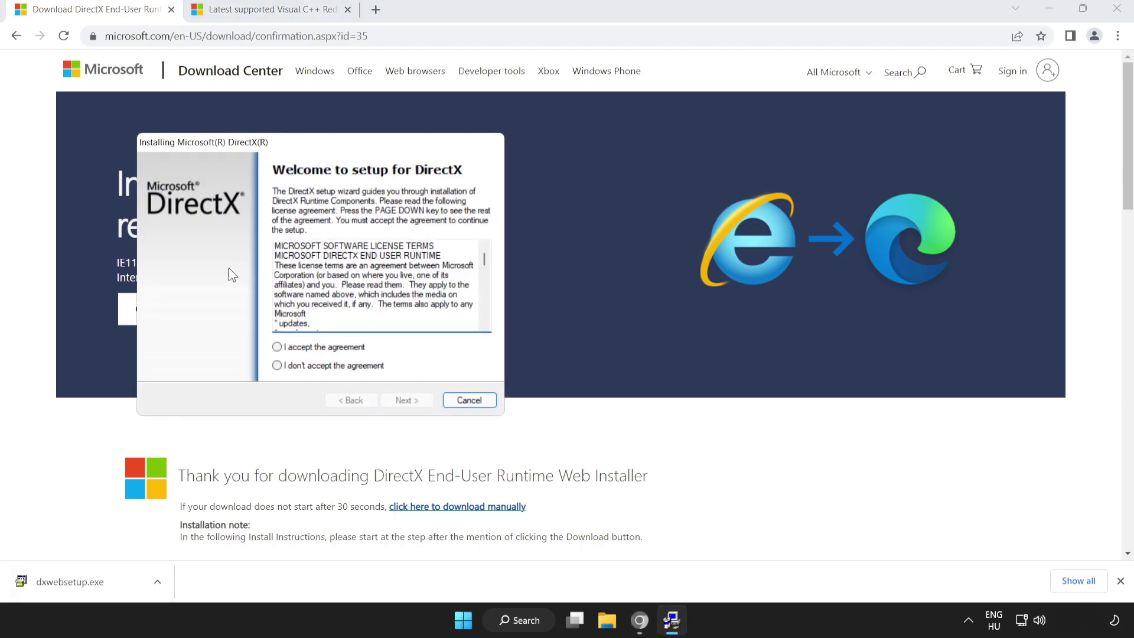
drag(285, 146, 516, 190)
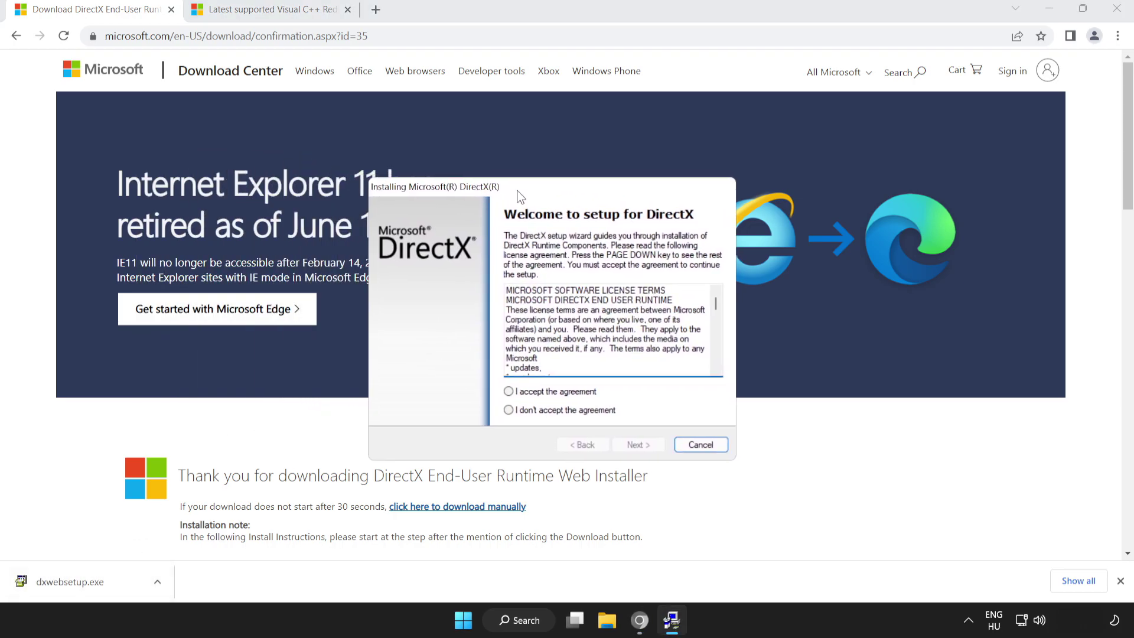
drag(717, 306, 714, 375)
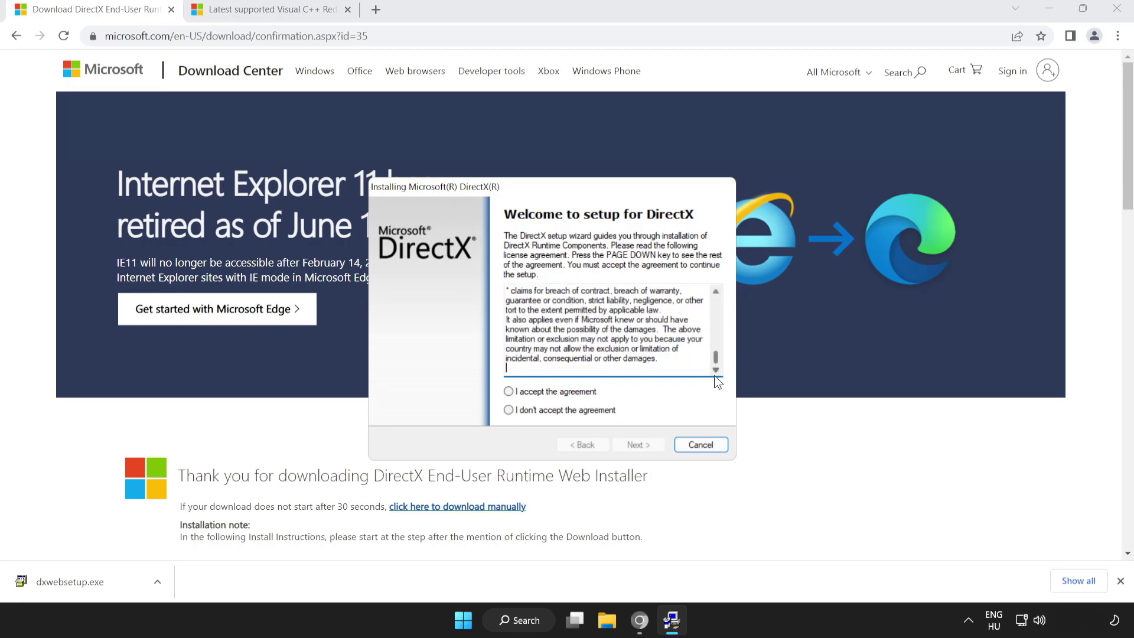
click(508, 392)
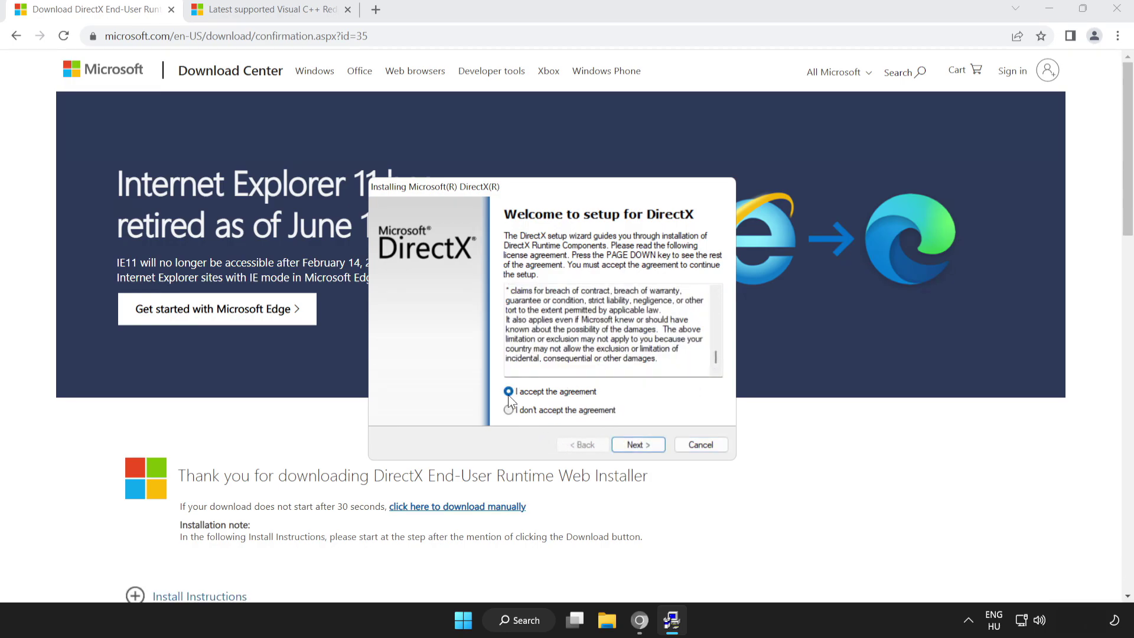
click(632, 445)
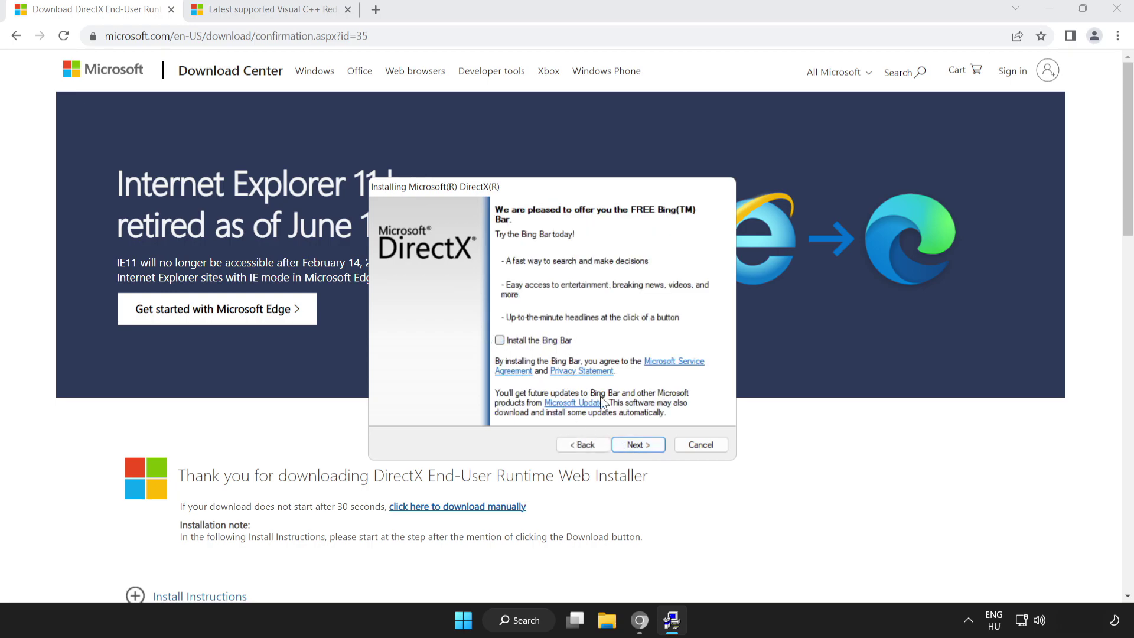
click(636, 445)
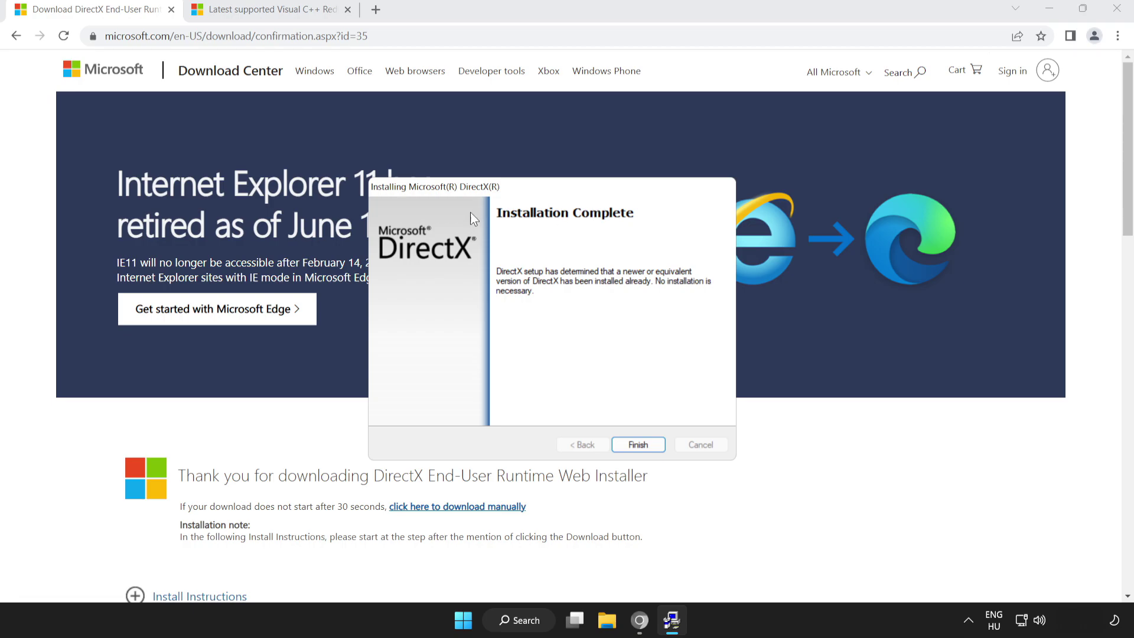
click(637, 447)
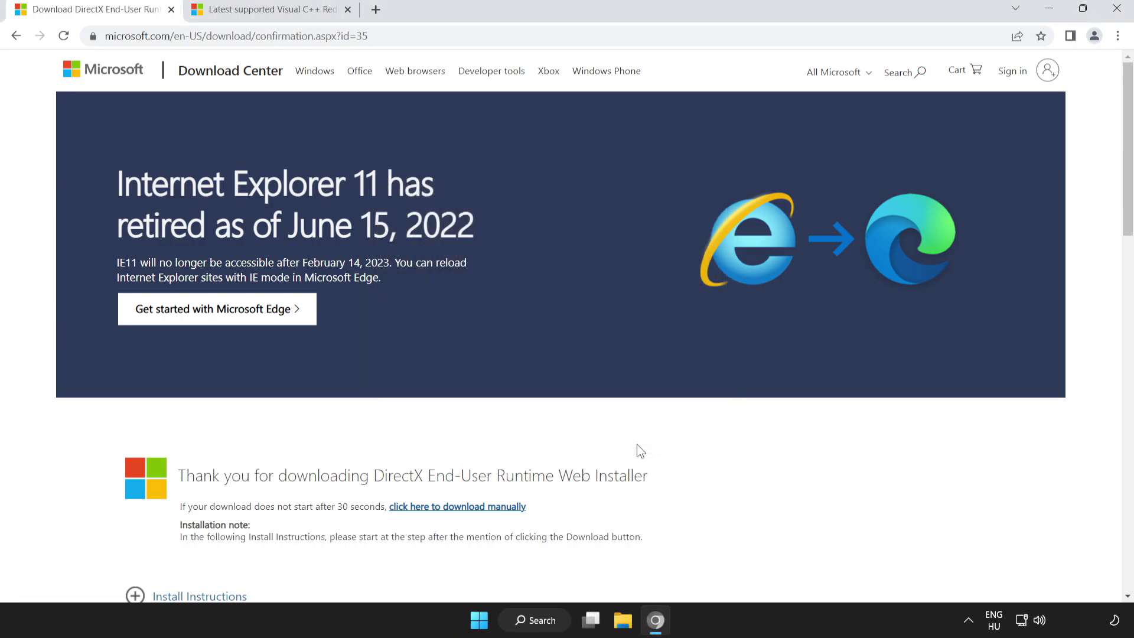
Close the DirectX tab and scroll to the Visual Studio 2015–2022 redistributable table.
click(171, 10)
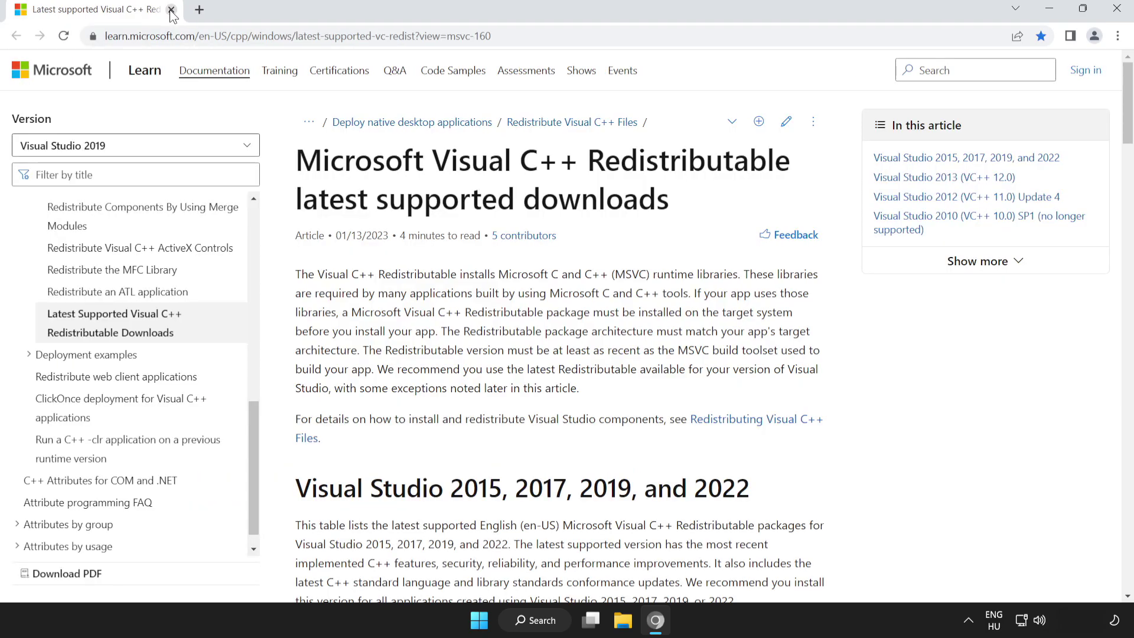
drag(502, 36, 64, 37)
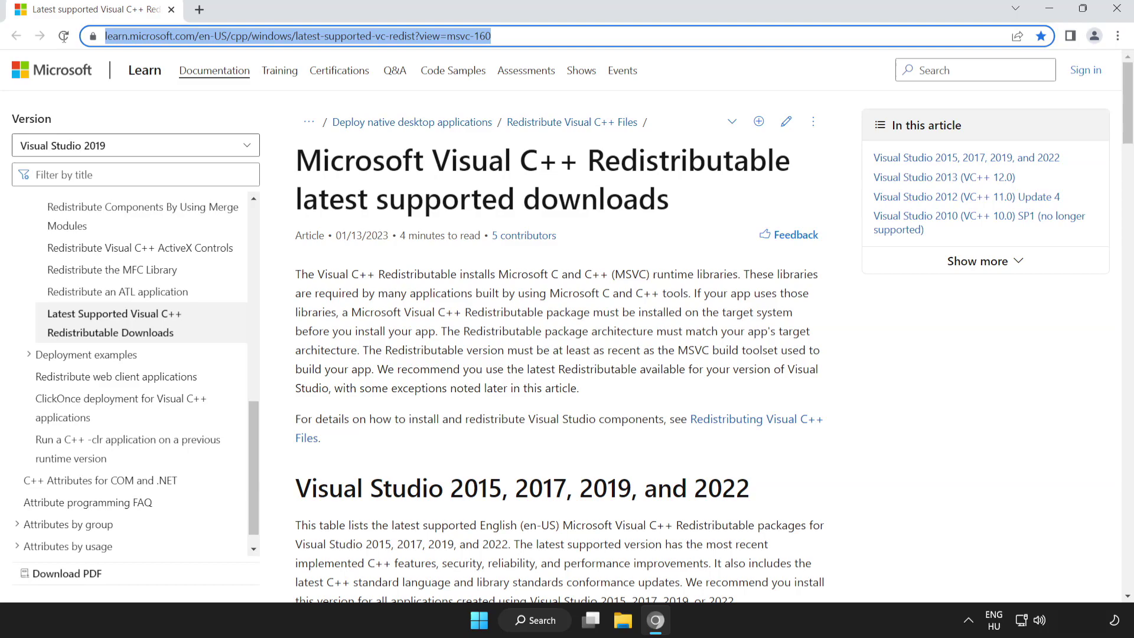
click(268, 158)
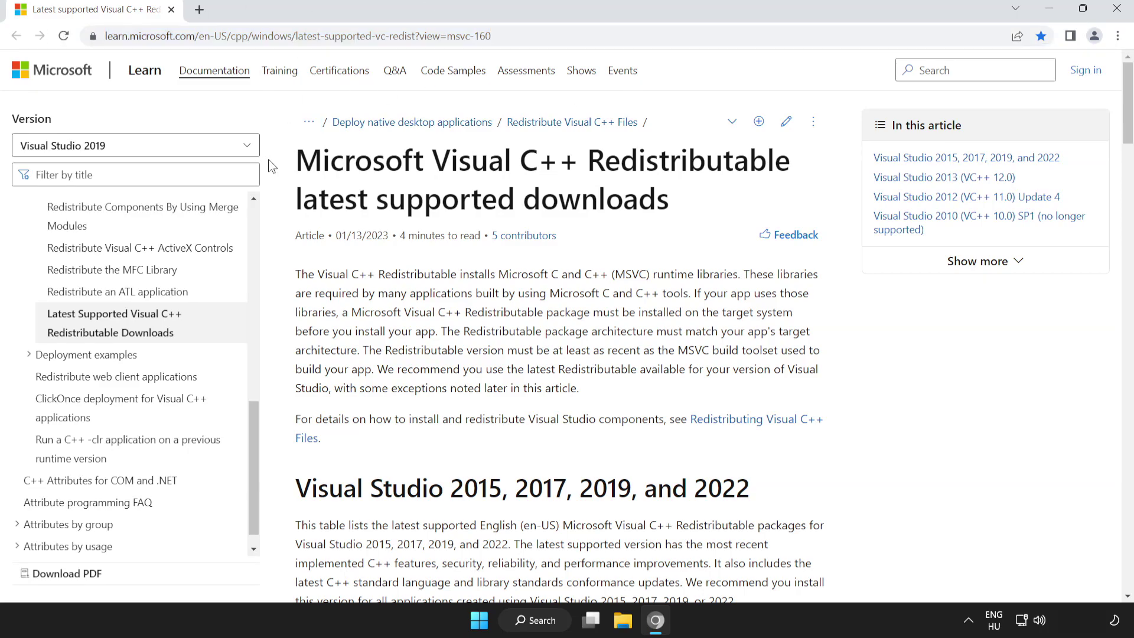
scroll(1131, 126, down, 2)
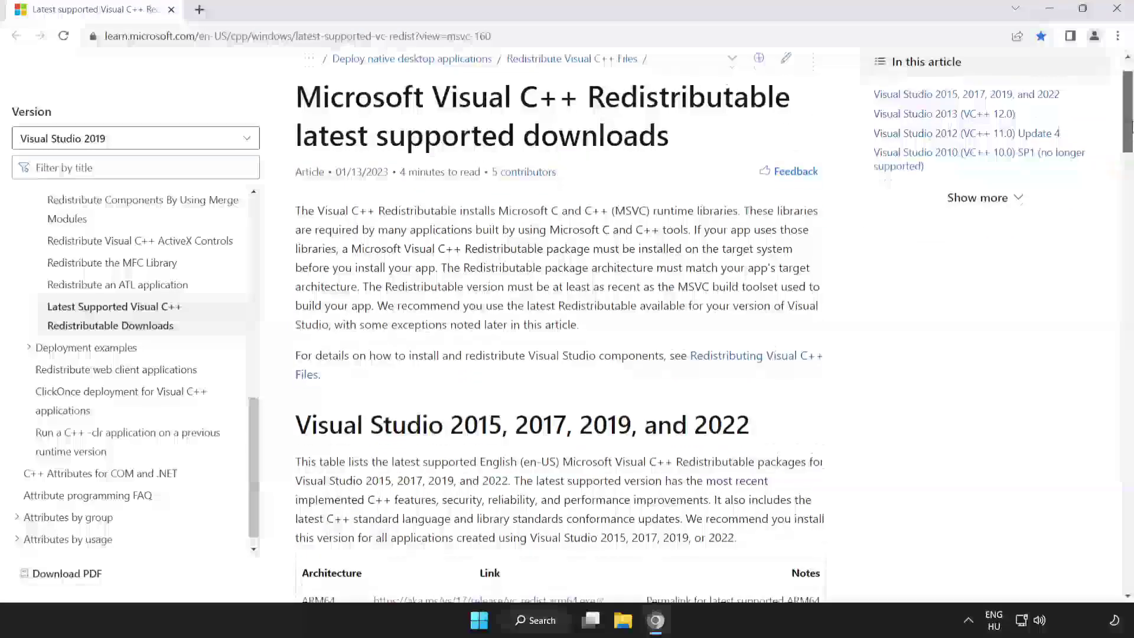
drag(1131, 126, 1129, 170)
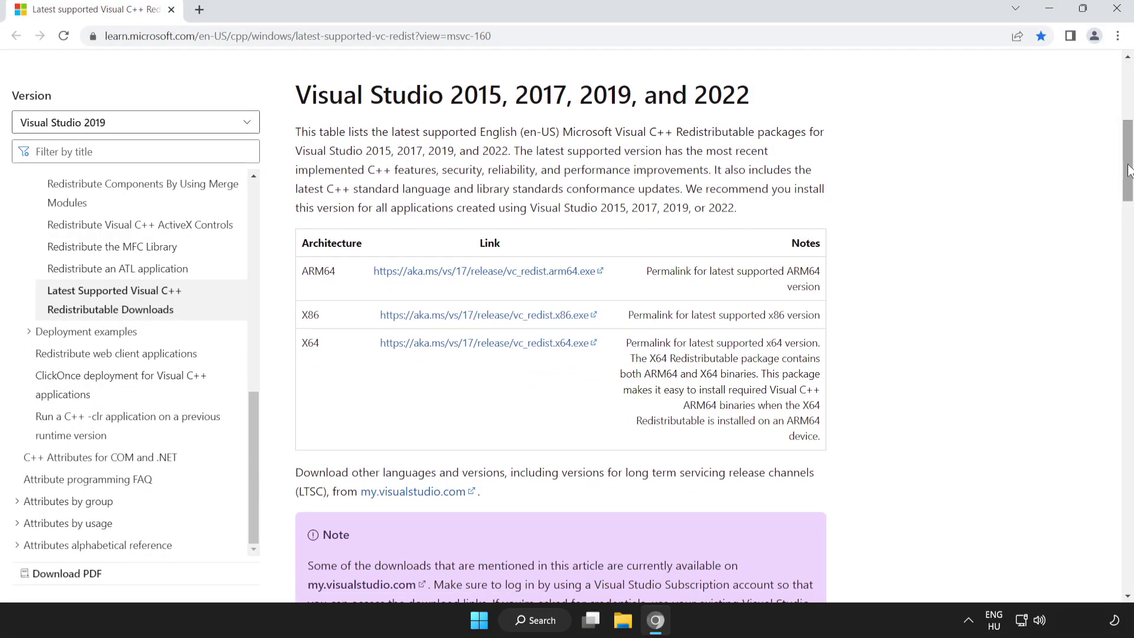
drag(304, 270, 697, 358)
click(470, 265)
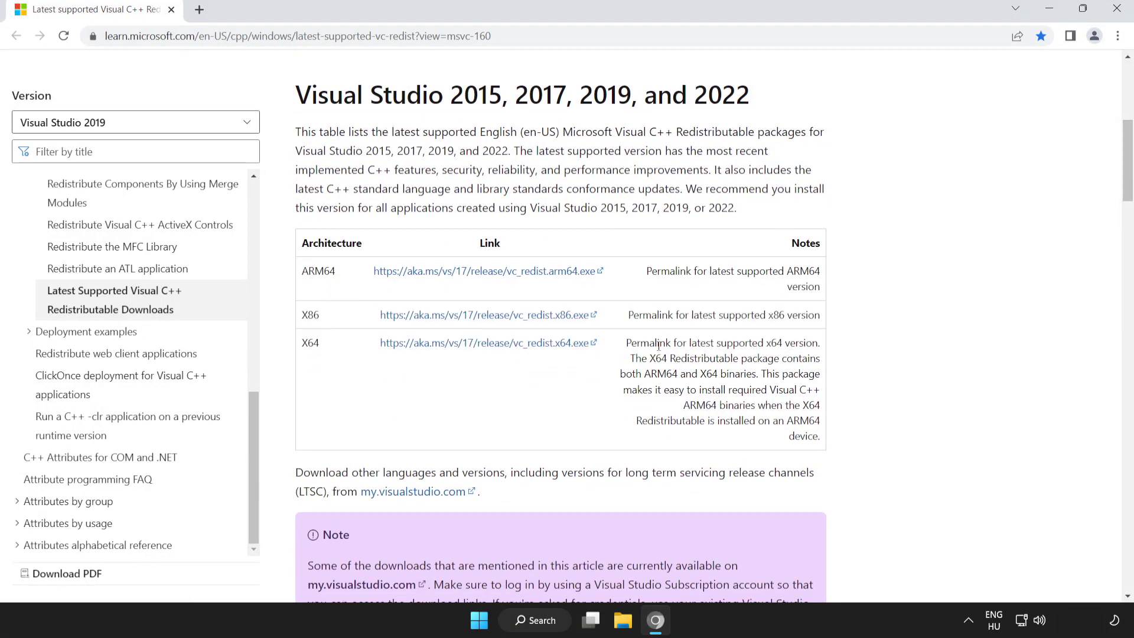
Download the ARM64, X86 and X64 vc_redist installers.
click(470, 276)
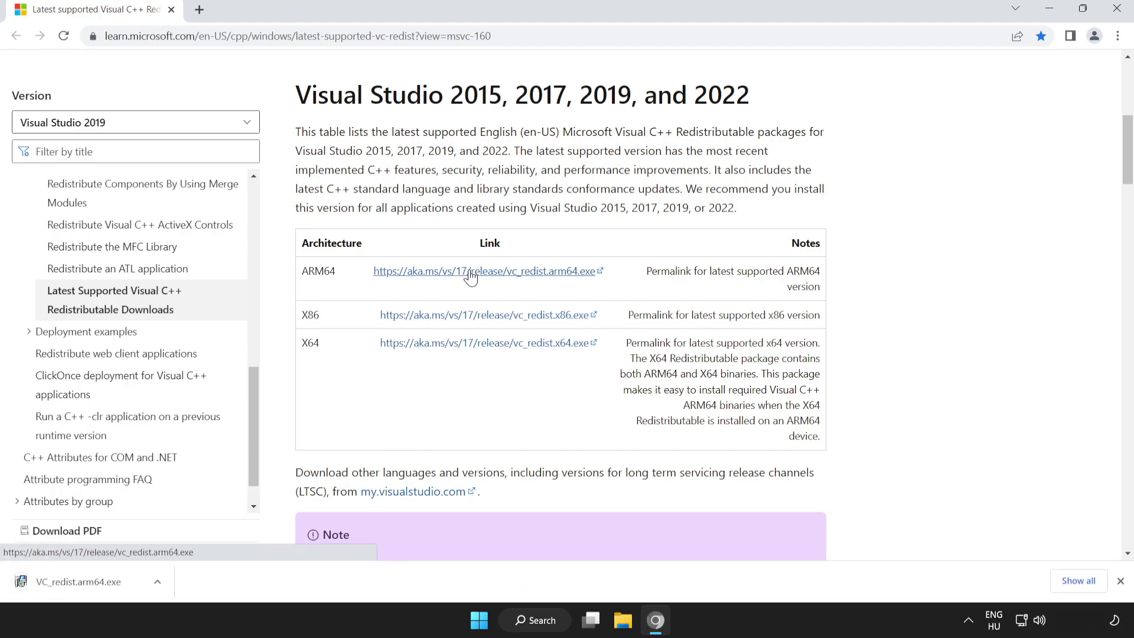
click(493, 316)
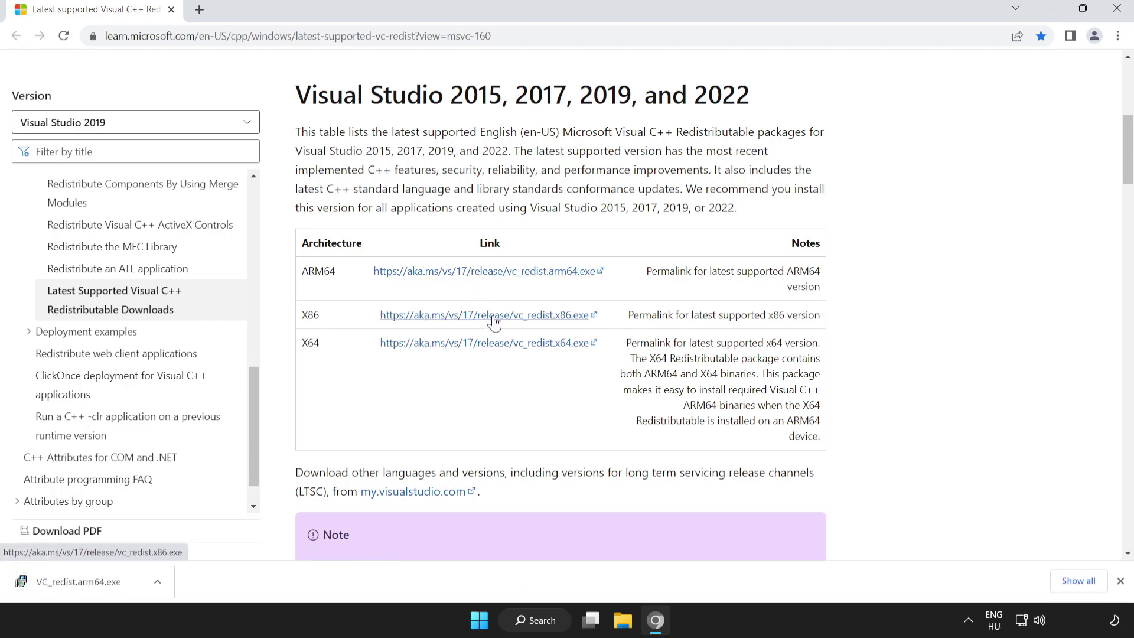
click(489, 348)
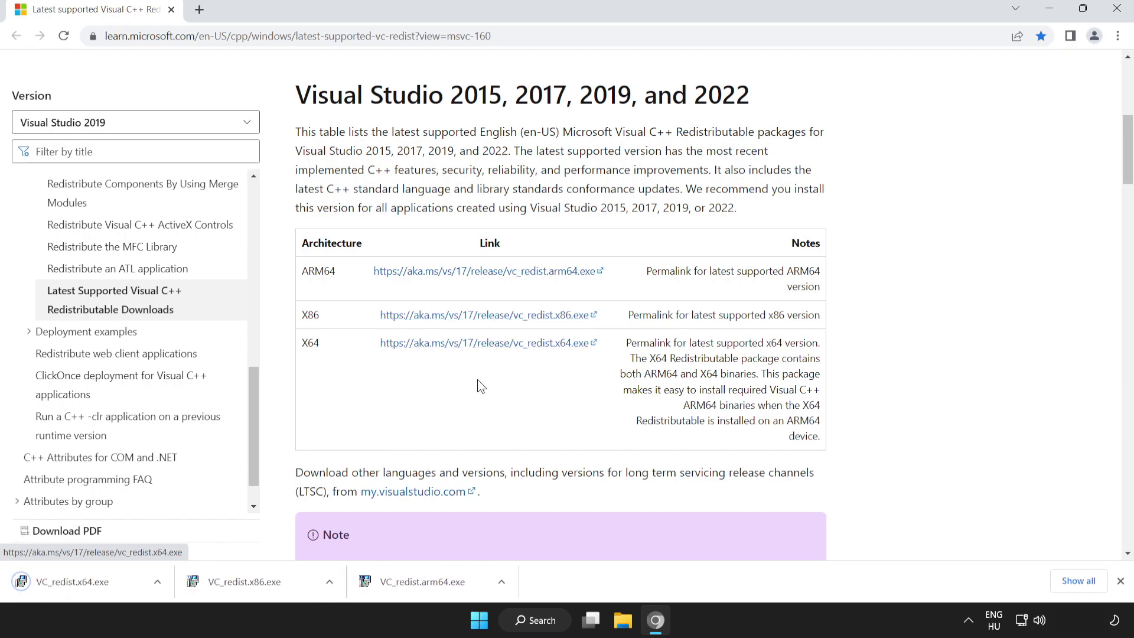
Try installing VC_redist.arm64.exe, which fails with 0x80070661 (unsupported processor), and close it.
click(434, 583)
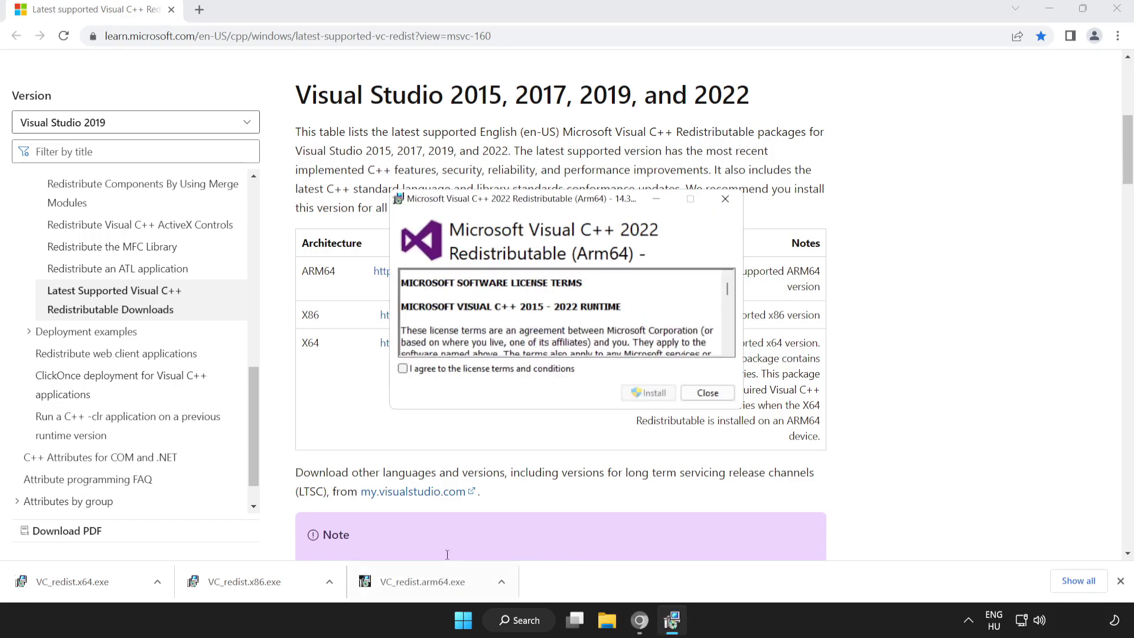
drag(728, 290, 733, 356)
click(403, 369)
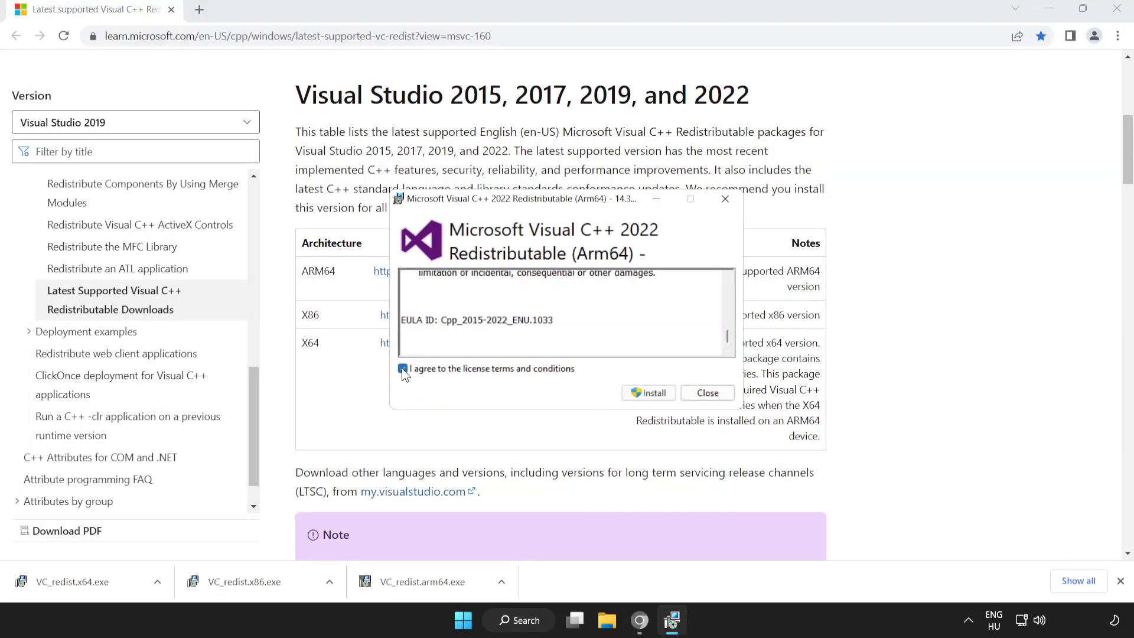
click(646, 394)
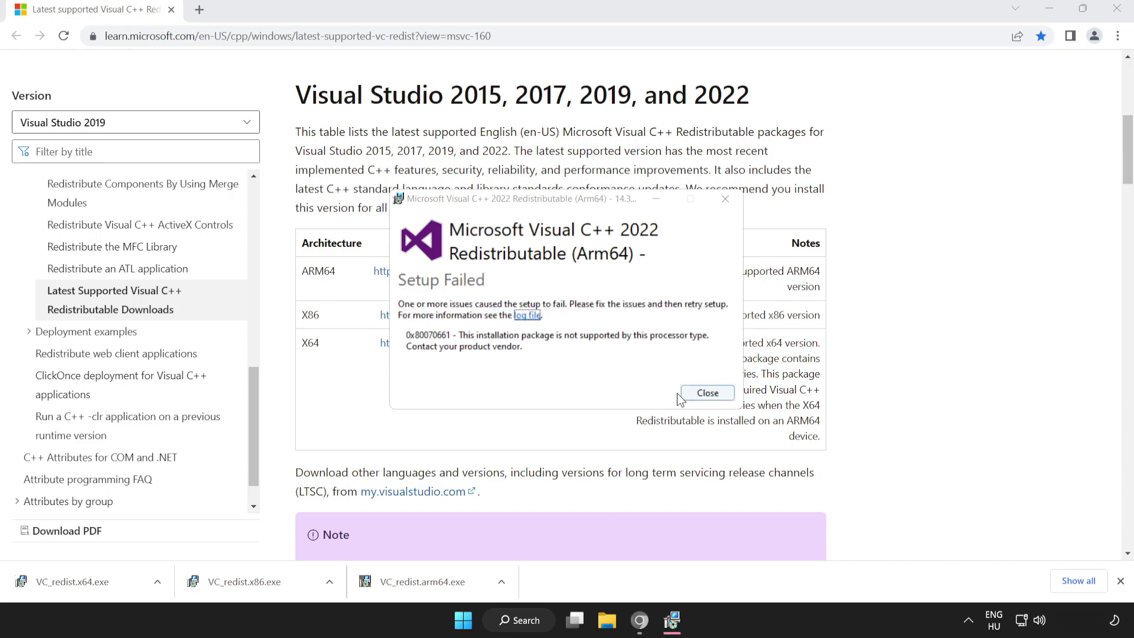
click(707, 393)
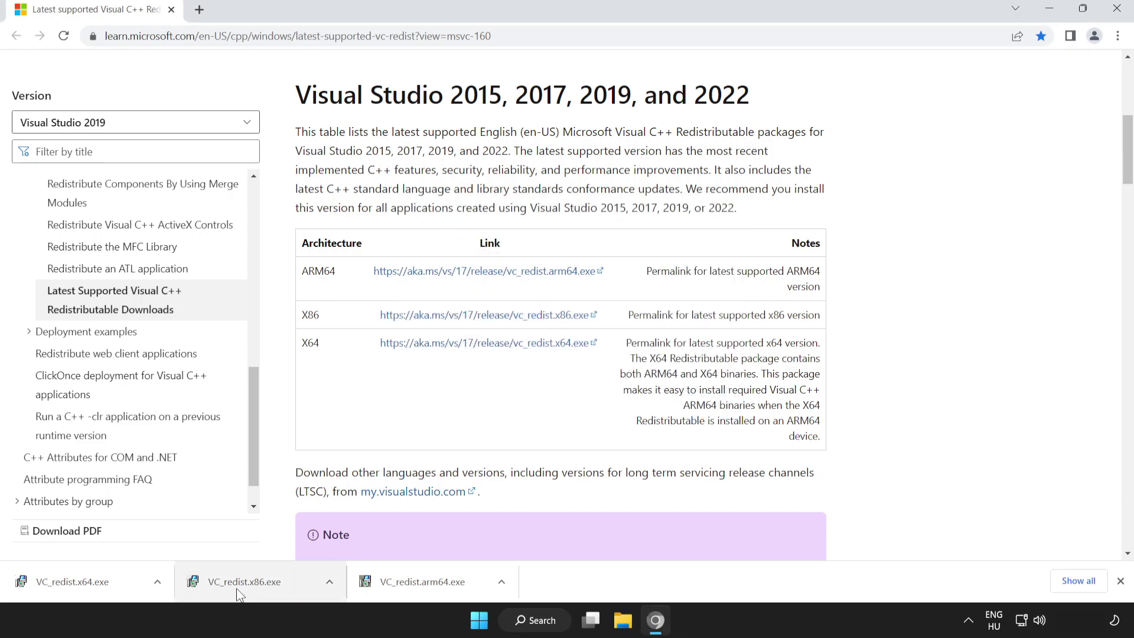
Install the x86 and x64 Visual C++ 2015-2022 Redistributables 14.34.31931, closing each setup window.
click(266, 584)
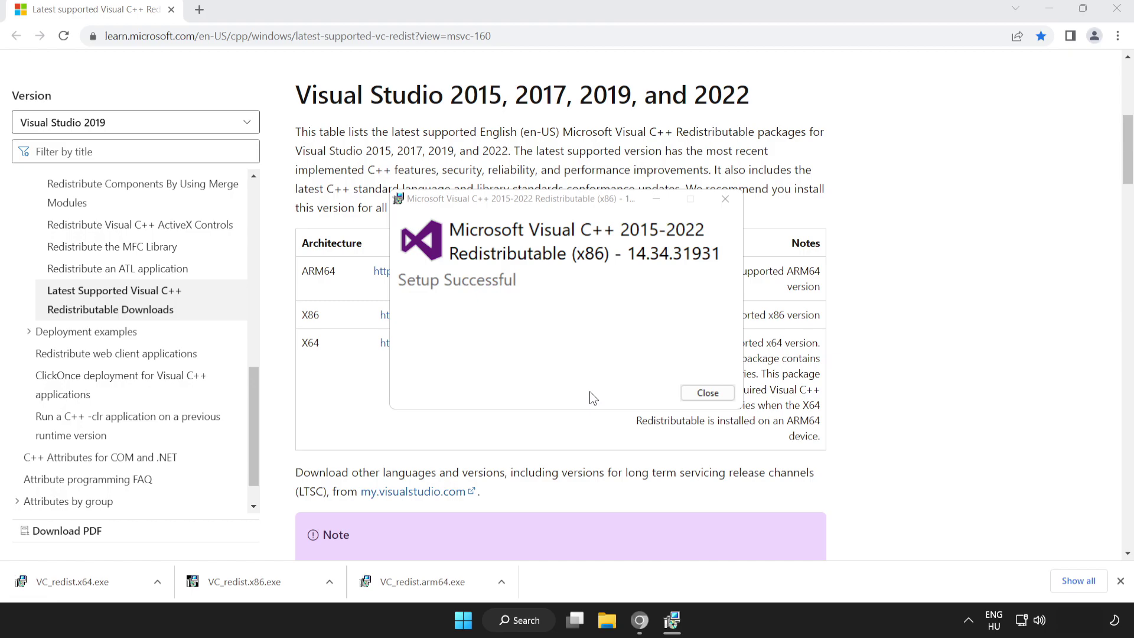
click(705, 395)
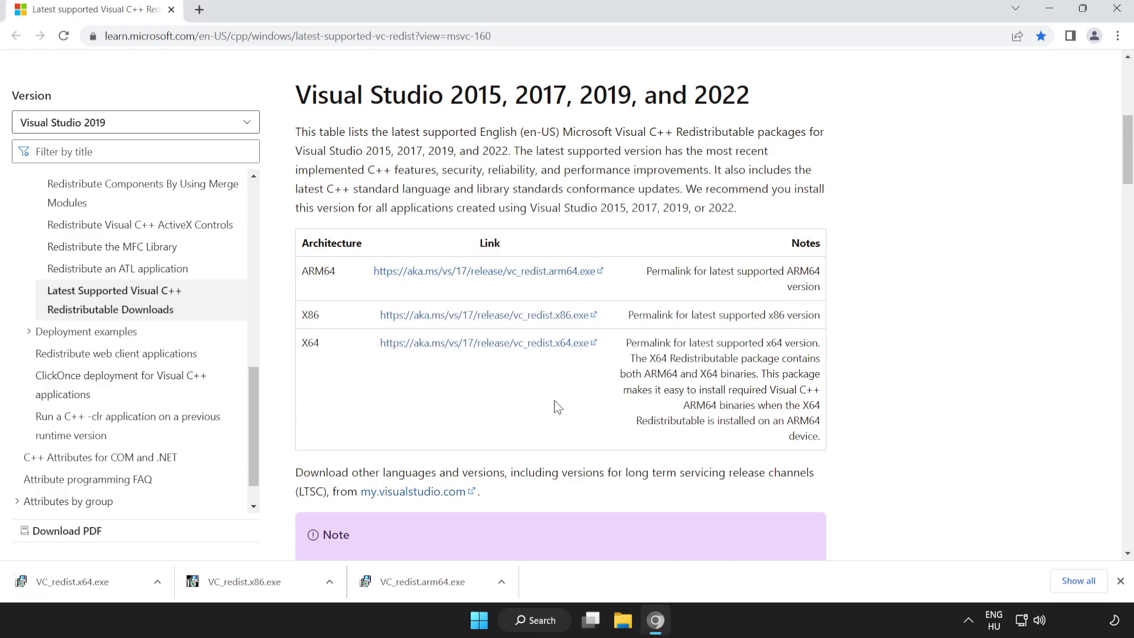
click(98, 583)
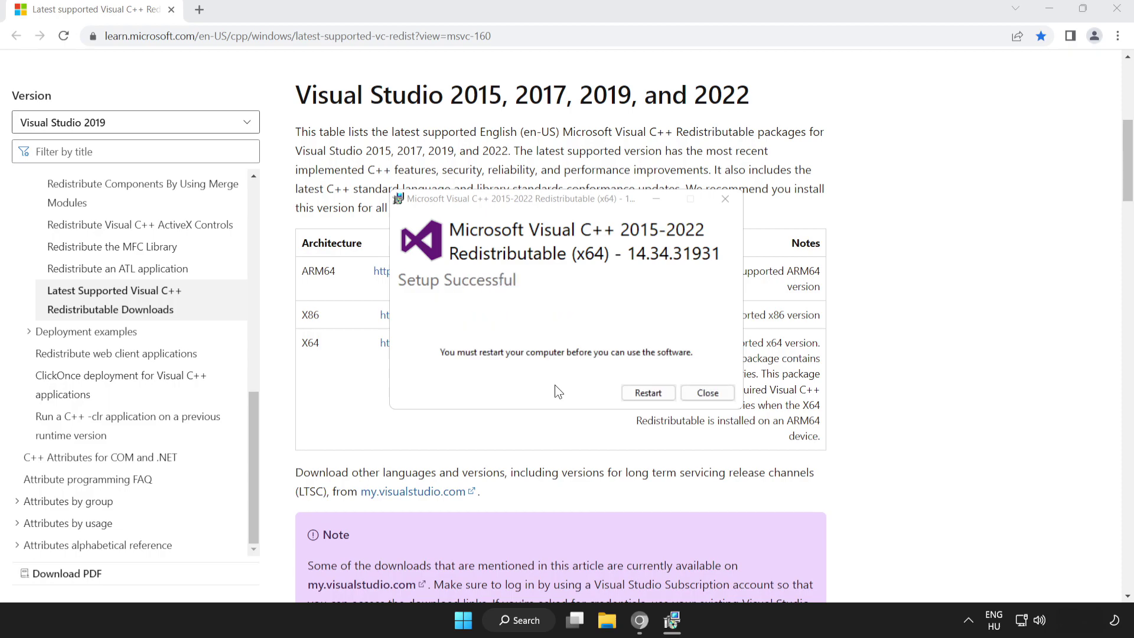
click(714, 394)
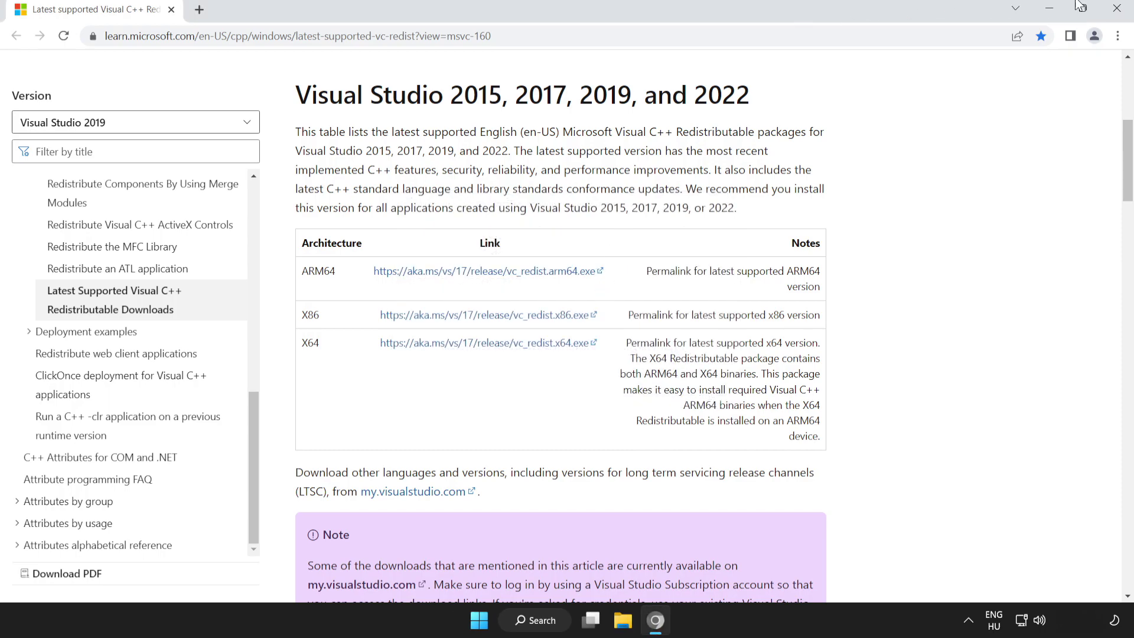
Close Chrome and bring up the Start menu power options: Sleep, Shut down, Restart.
click(1116, 10)
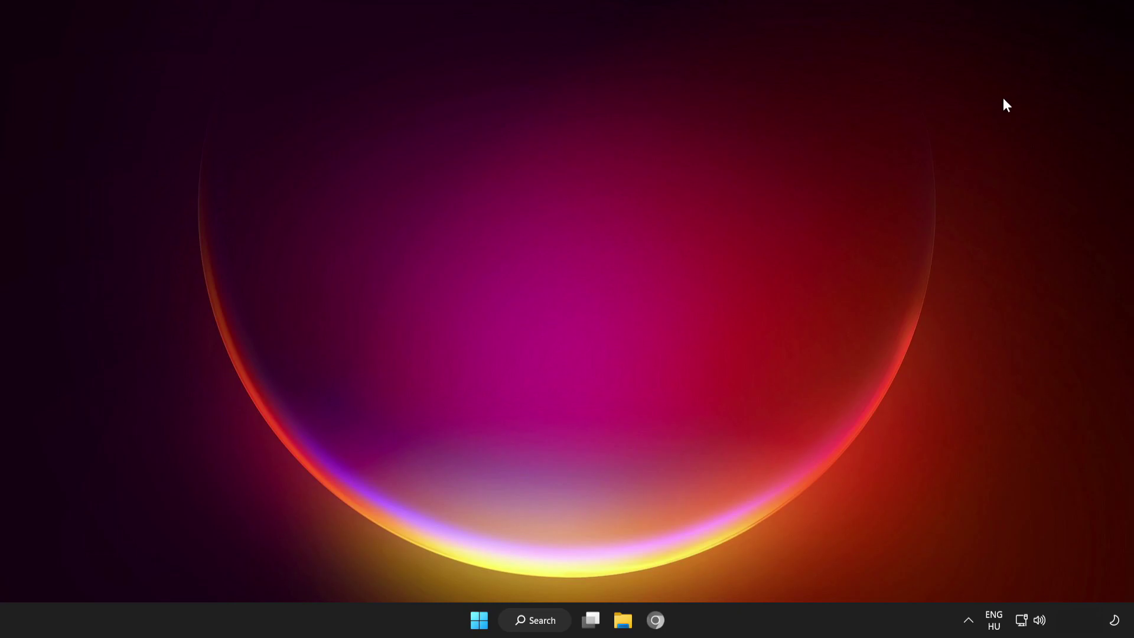
click(479, 620)
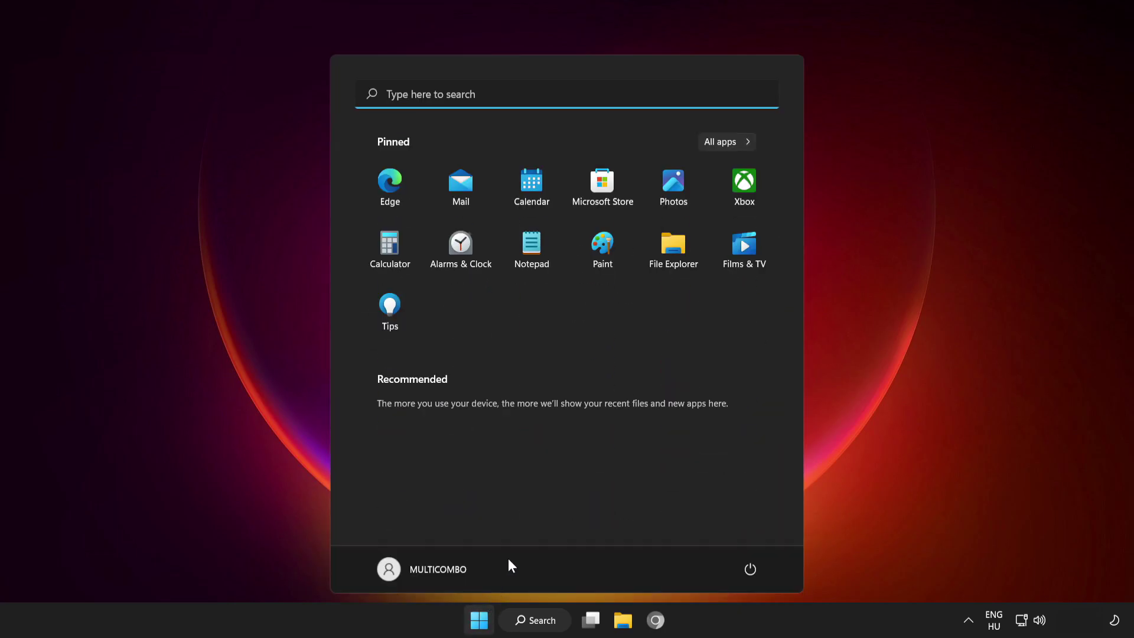
click(749, 571)
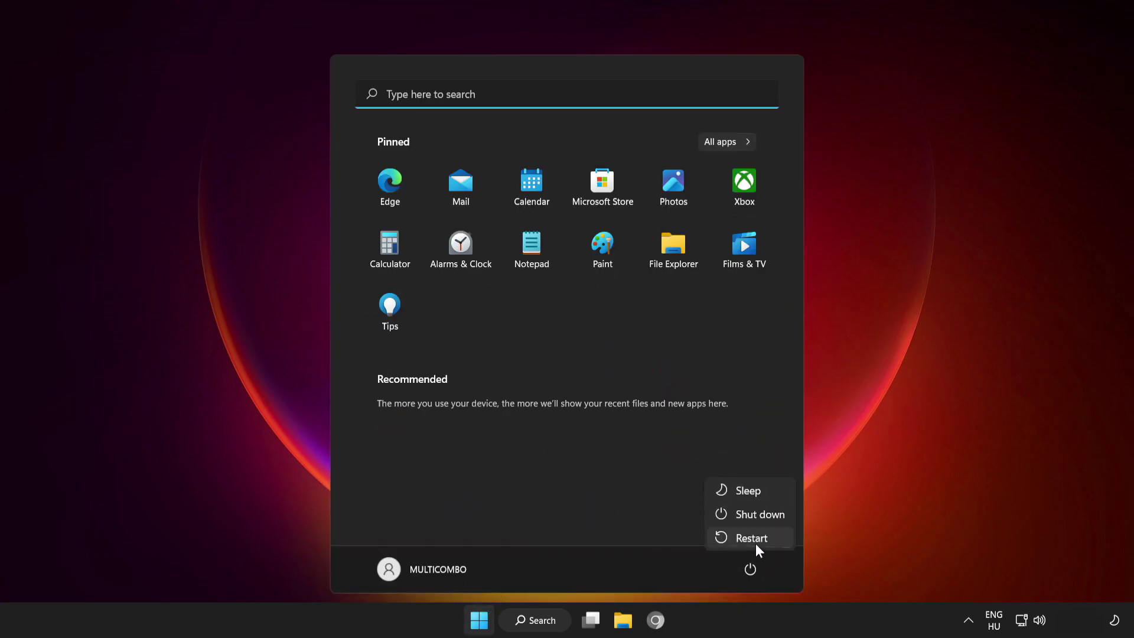